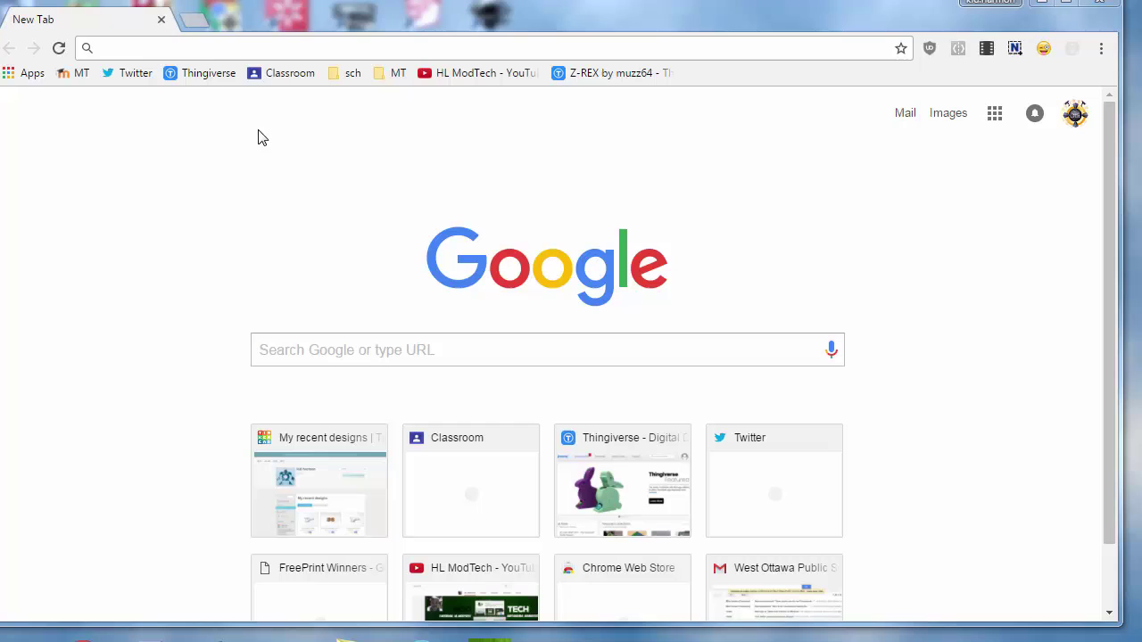
- Search Google for 'my.sketchup' from the Chrome address bar
{"action": "left_click", "coordinate": [195, 51]}
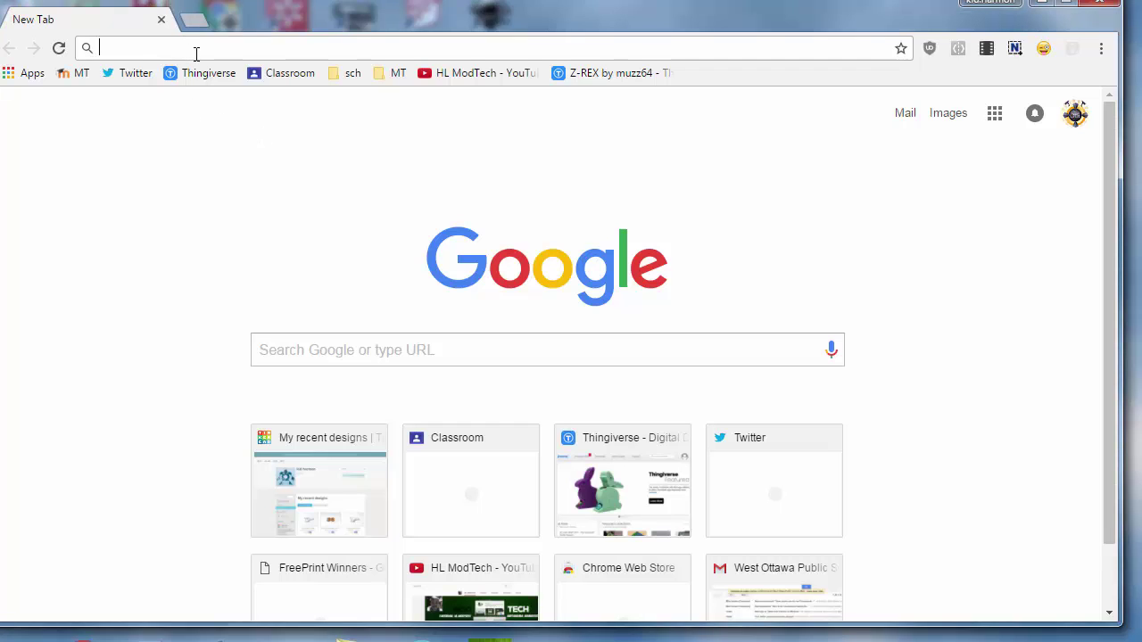
{"action": "type", "text": "my"}
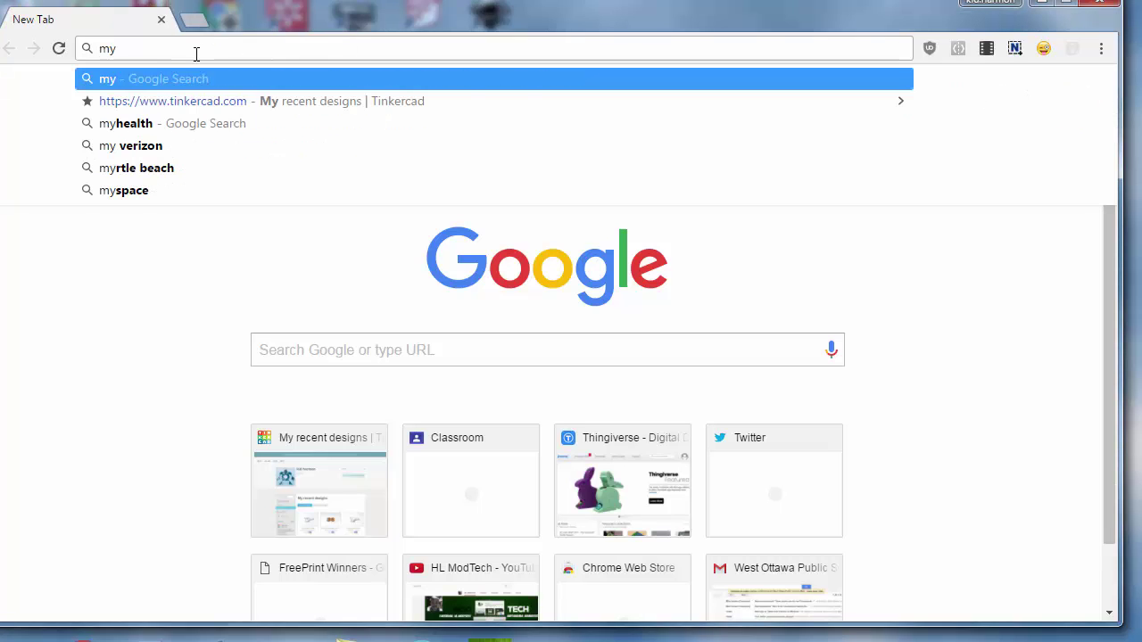
{"action": "type", "text": ".ske"}
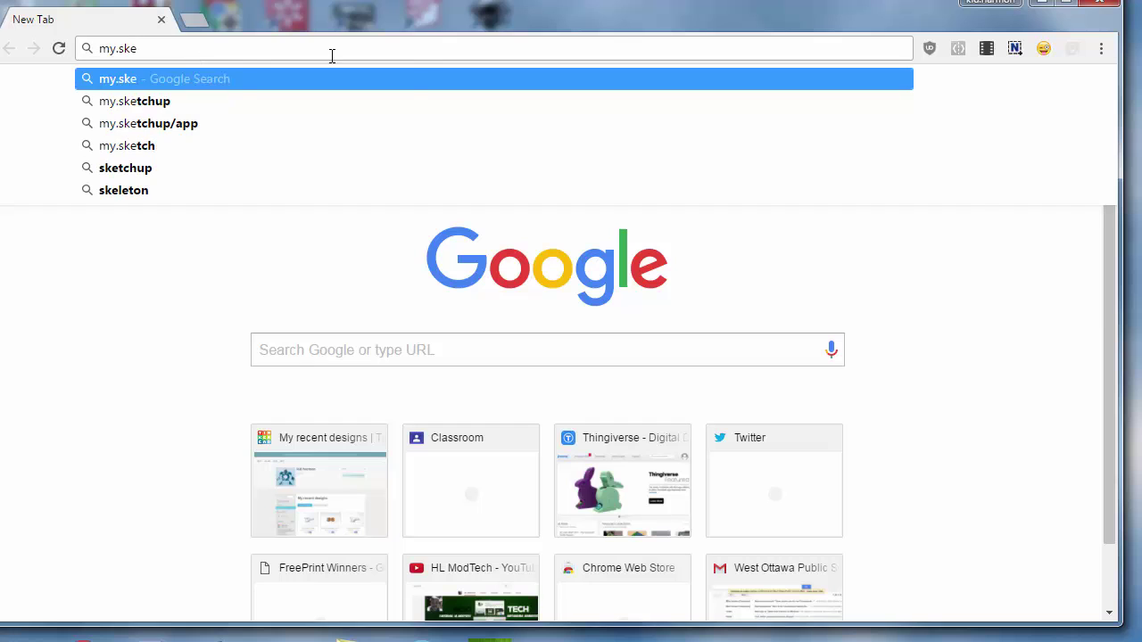
{"action": "type", "text": "tchup"}
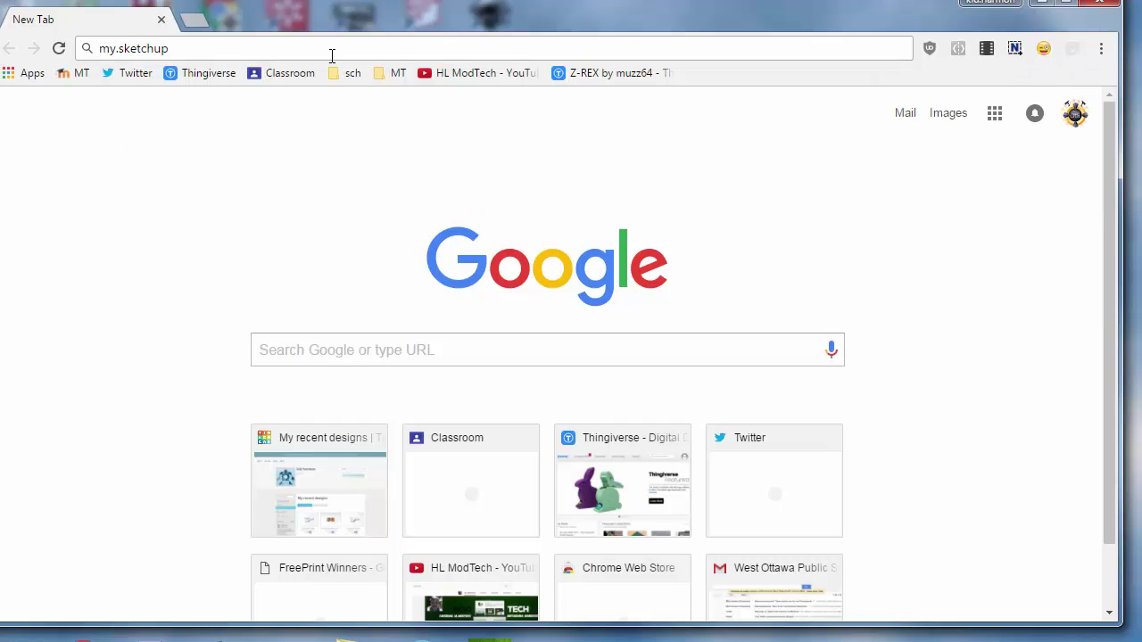
{"action": "key", "text": "Return"}
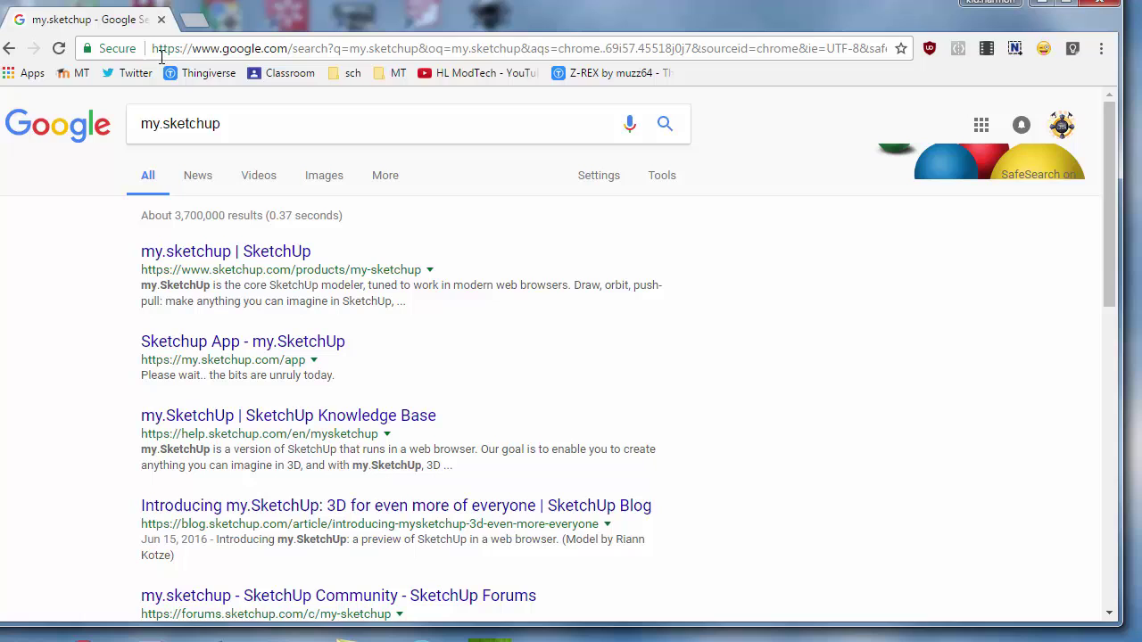
- Open the 'my.sketchup | SketchUp' result and launch the web modeler from its product page
{"action": "left_click", "coordinate": [198, 254]}
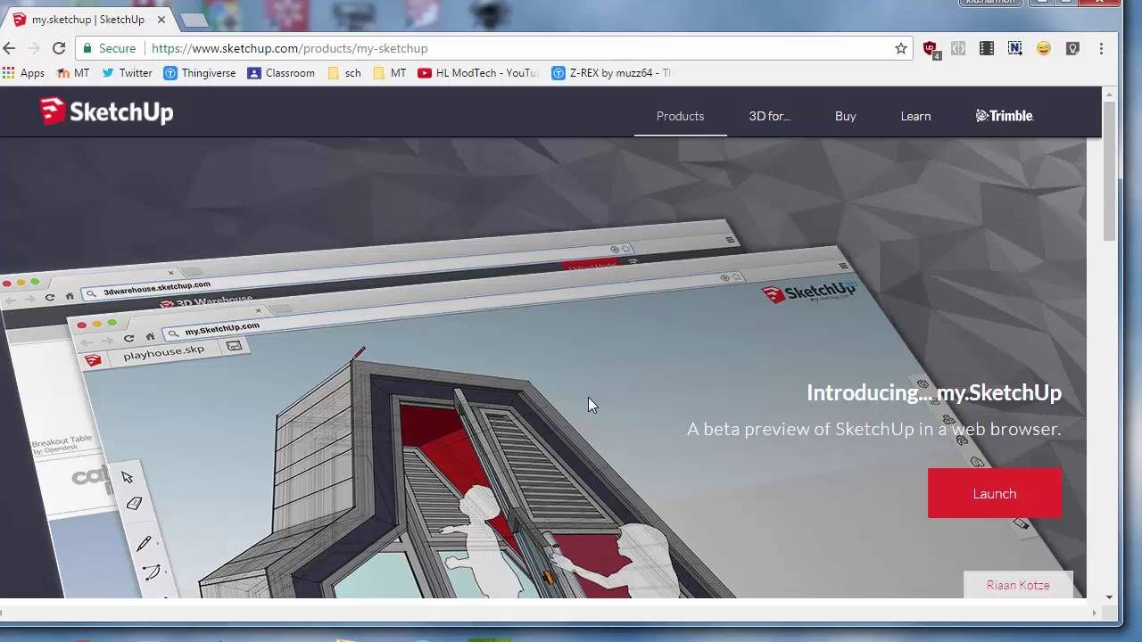
{"action": "scroll", "coordinate": [762, 468], "scroll_direction": "down", "scroll_amount": 1}
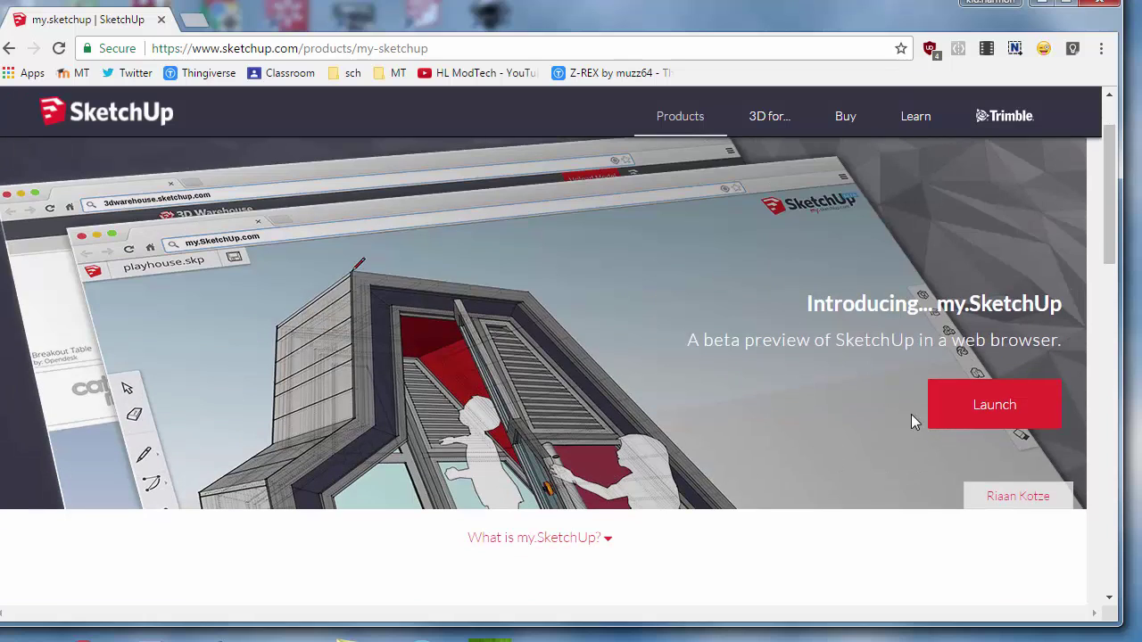
{"action": "left_click", "coordinate": [1024, 411]}
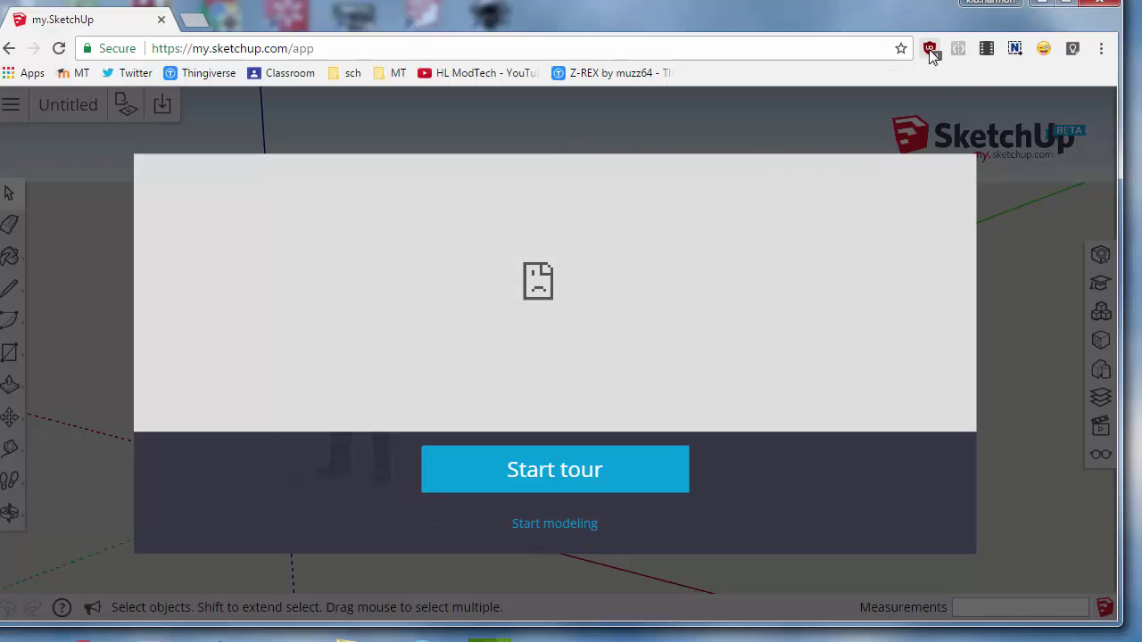
- Disable uBlock Origin for my.sketchup.com and reload the modeler
{"action": "left_click", "coordinate": [930, 50]}
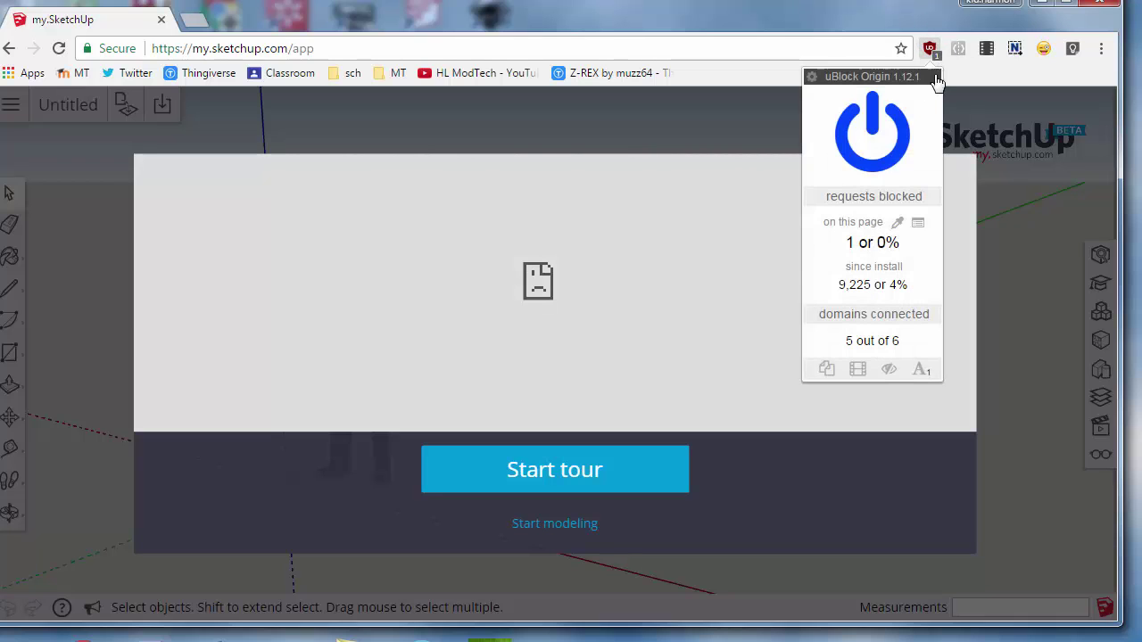
{"action": "left_click", "coordinate": [873, 157]}
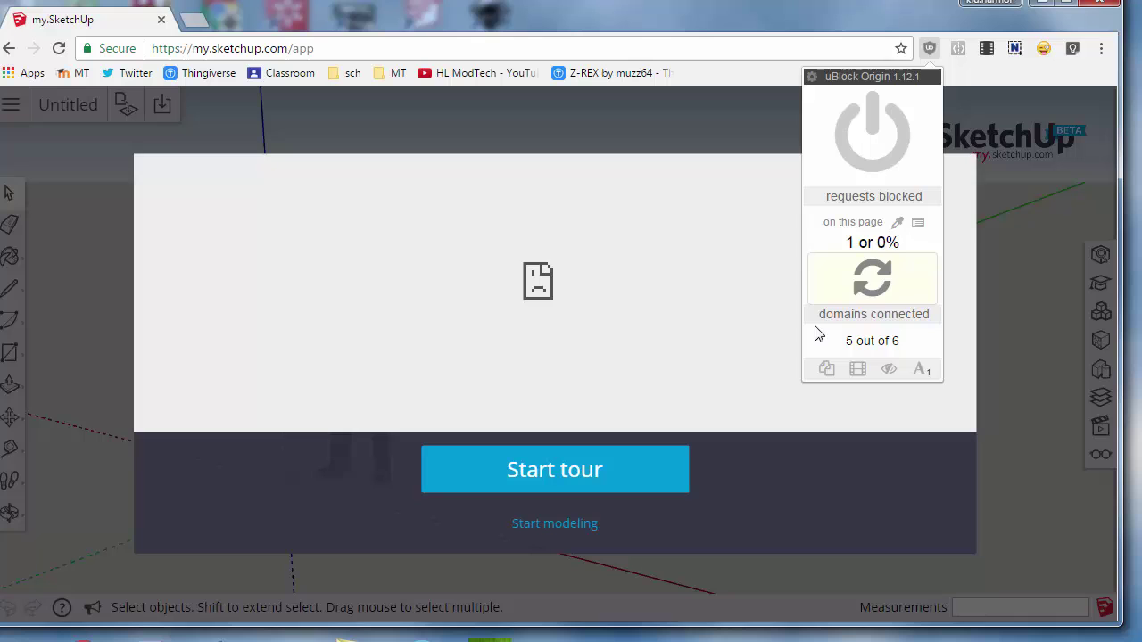
{"action": "left_click", "coordinate": [872, 301]}
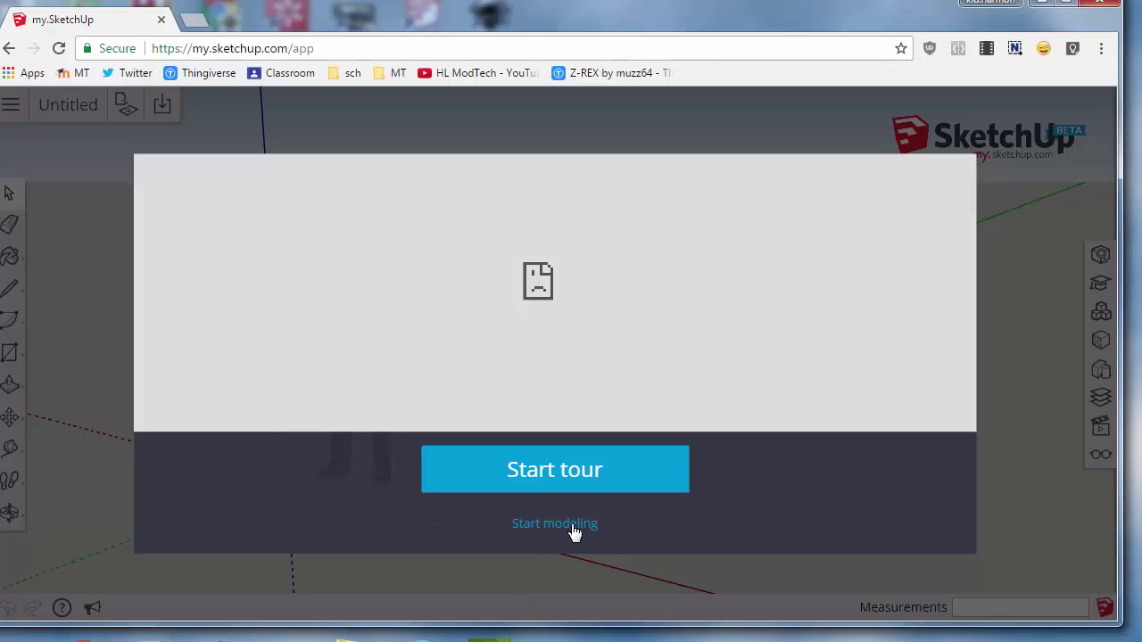
- Choose Start modeling and agree to the Terms of Service
{"action": "left_click", "coordinate": [555, 526]}
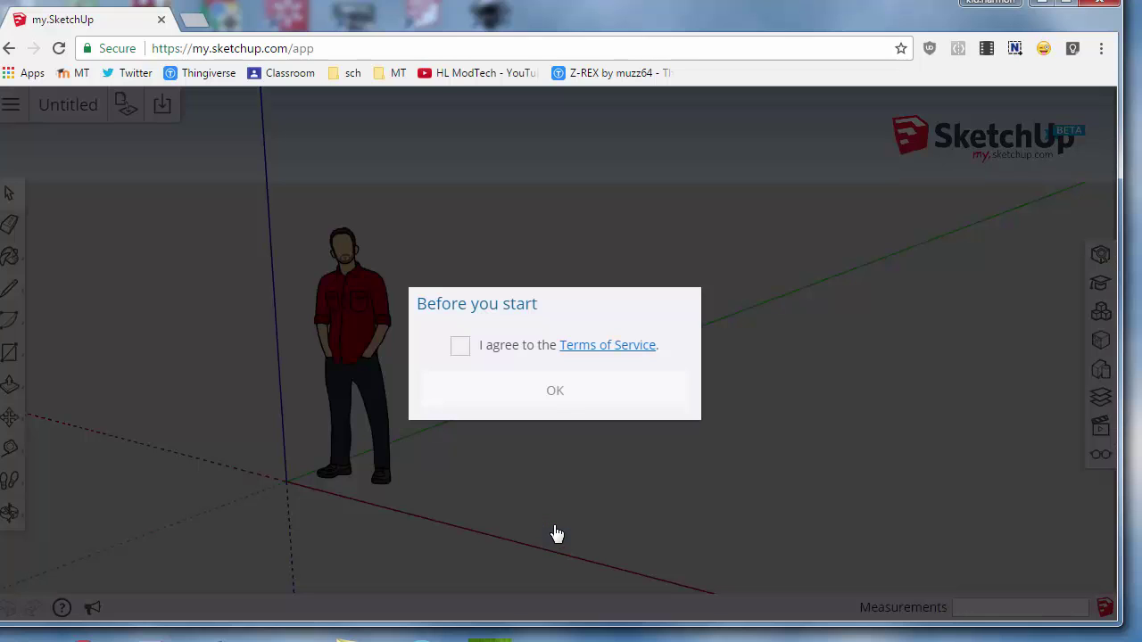
{"action": "left_click", "coordinate": [469, 349]}
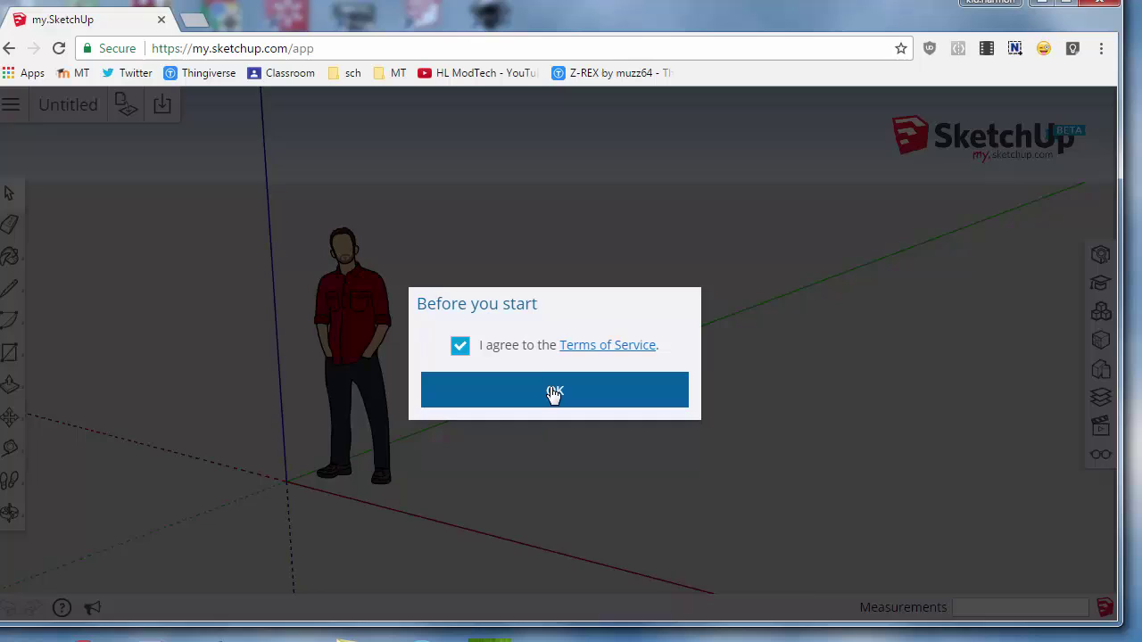
{"action": "left_click", "coordinate": [554, 393]}
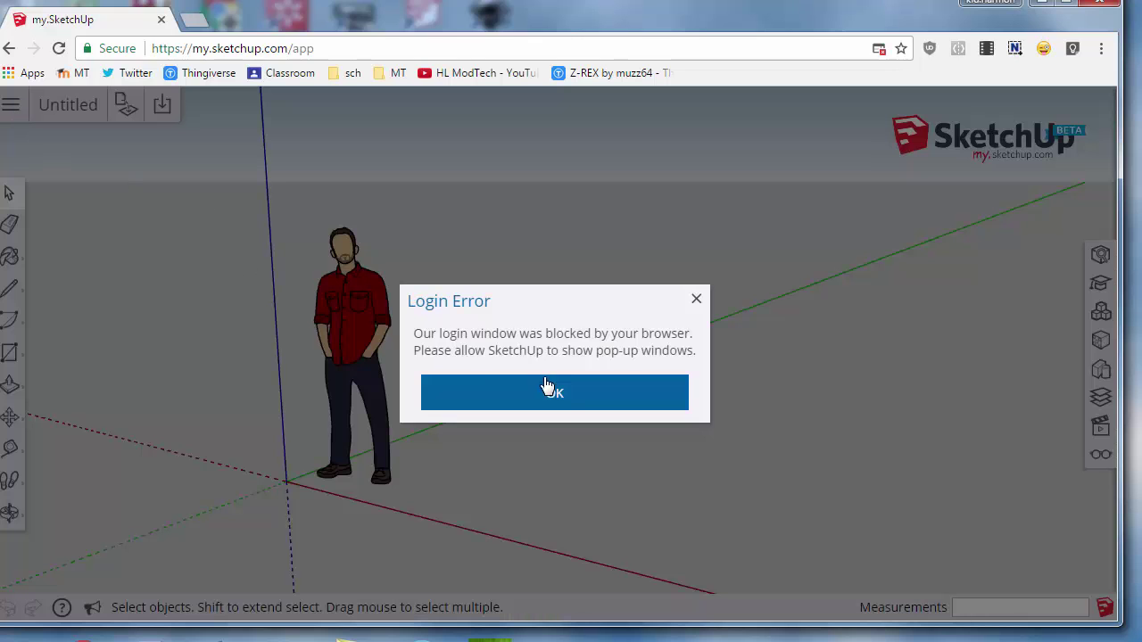
- Always allow pop-ups from my.sketchup.com and dismiss the login error message
{"action": "left_click", "coordinate": [879, 50]}
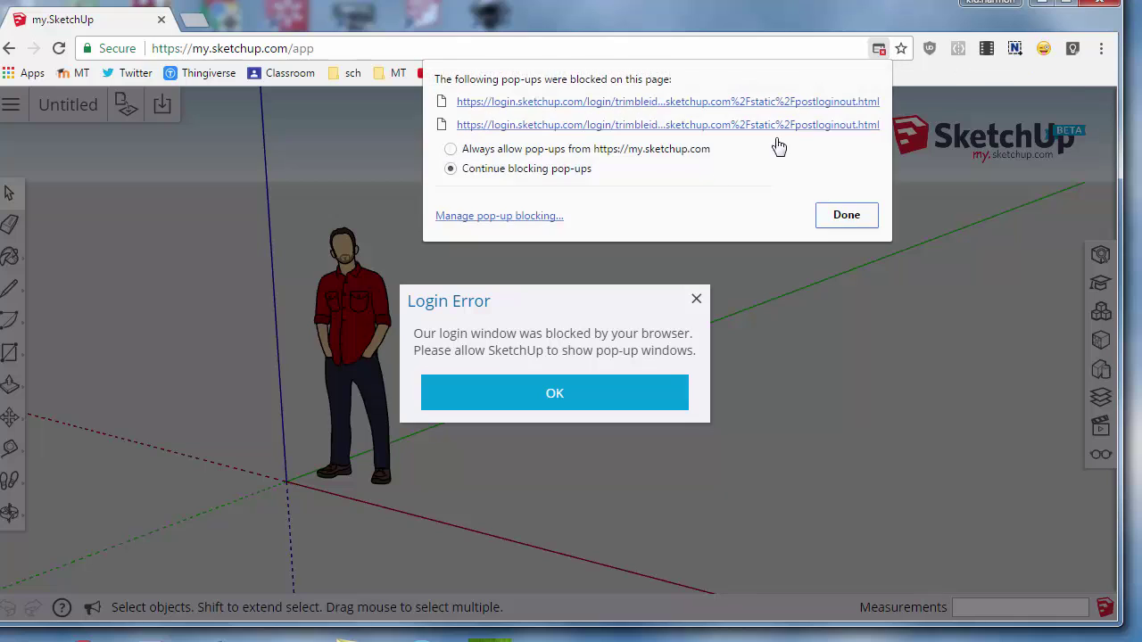
{"action": "left_click", "coordinate": [464, 152]}
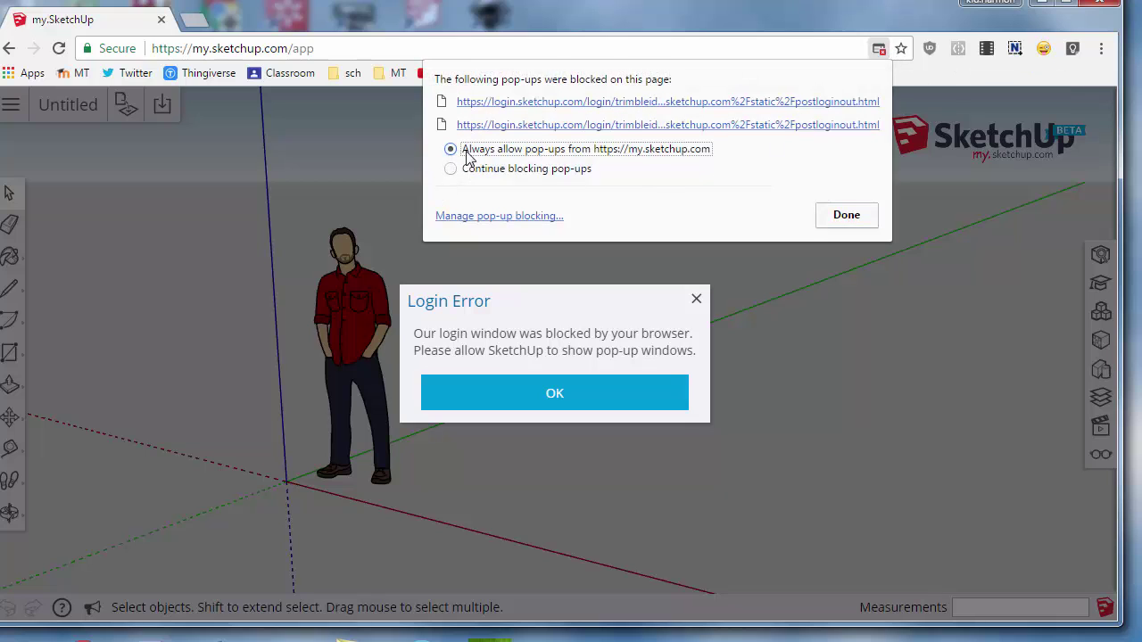
{"action": "left_click", "coordinate": [846, 217]}
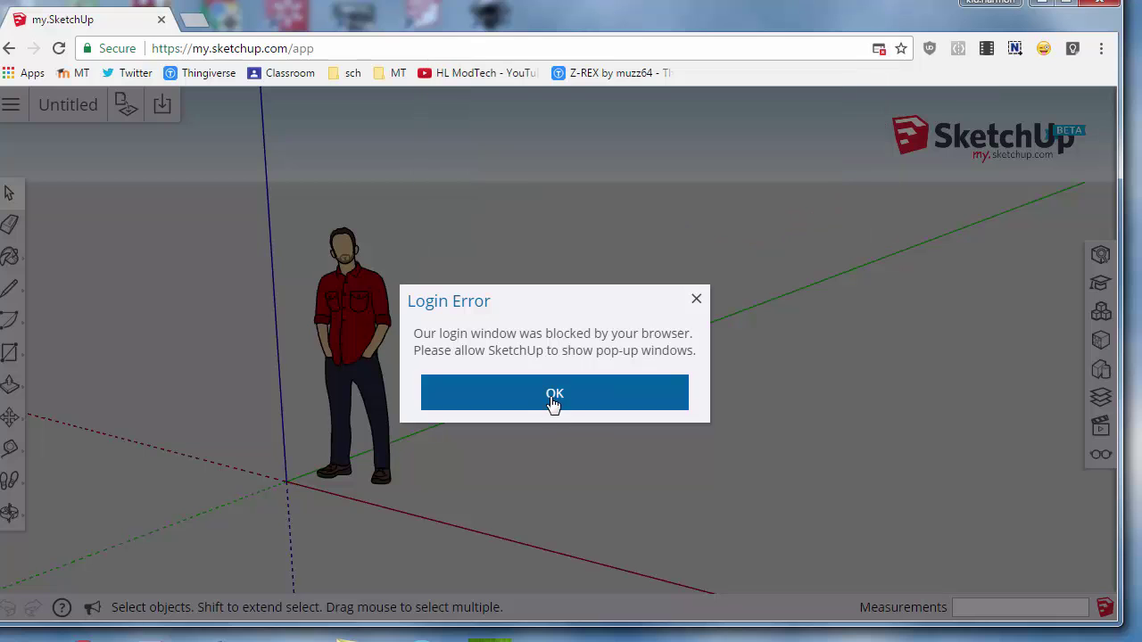
{"action": "left_click", "coordinate": [550, 398]}
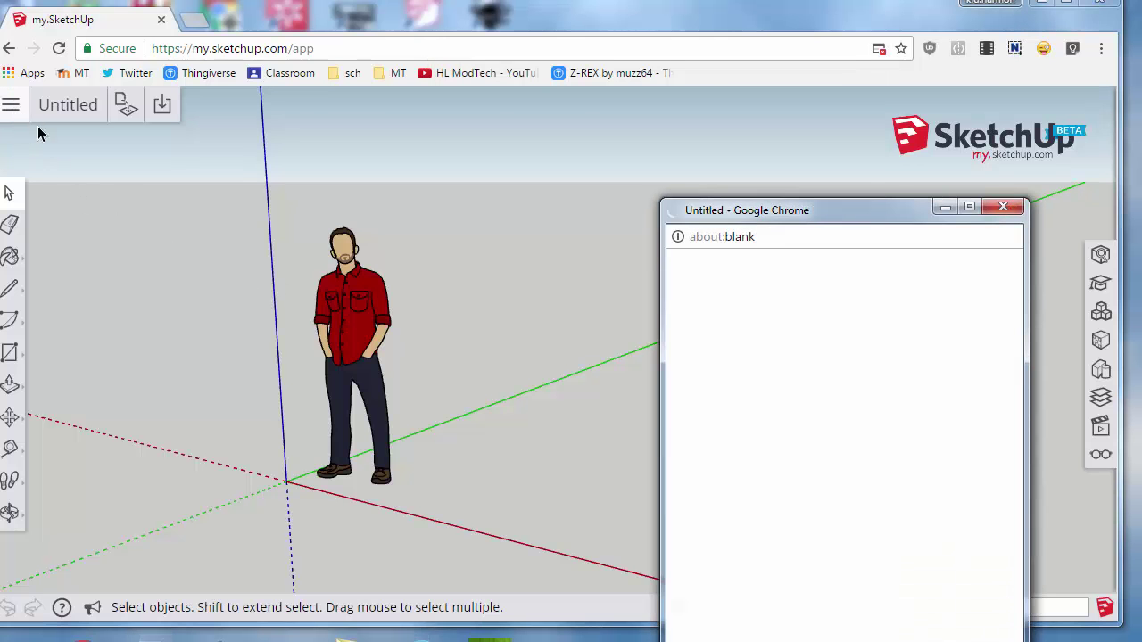
- Sign in with a Google account and start a new model from Simple Template - Millimeters
{"action": "left_click_drag", "start_coordinate": [661, 202], "coordinate": [450, 19]}
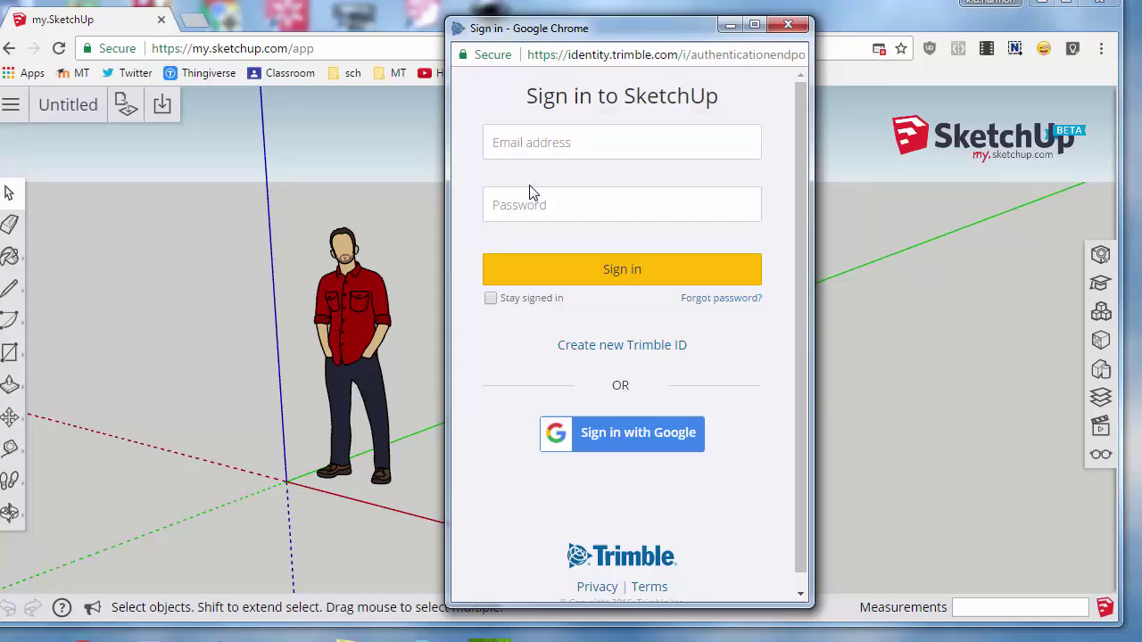
{"action": "left_click", "coordinate": [627, 438]}
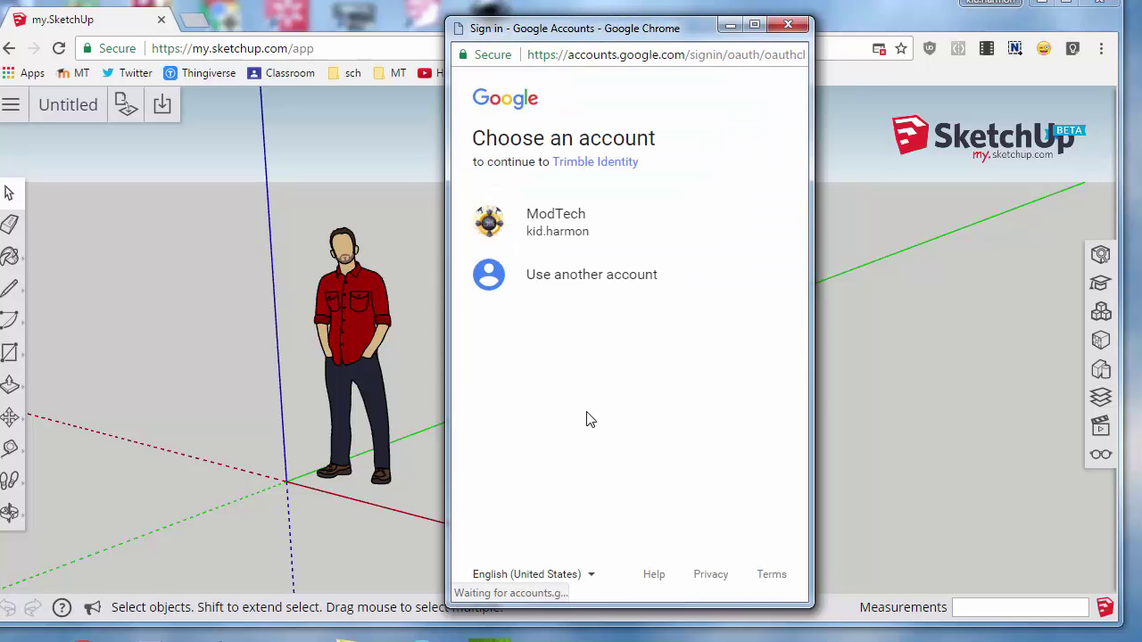
{"action": "left_click", "coordinate": [535, 229]}
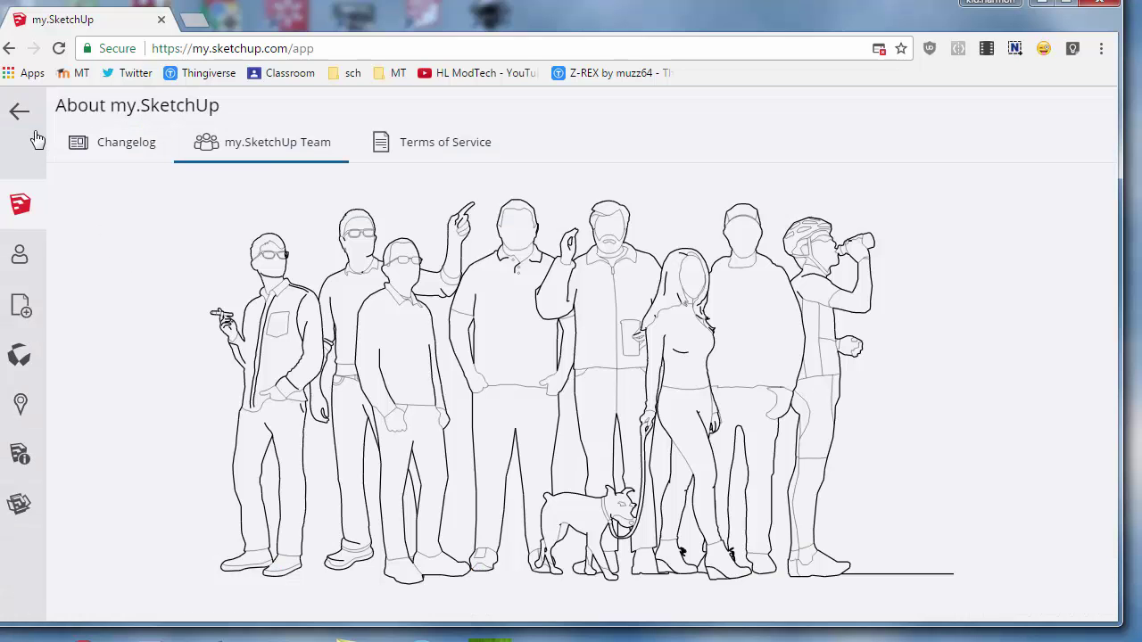
{"action": "left_click", "coordinate": [25, 312]}
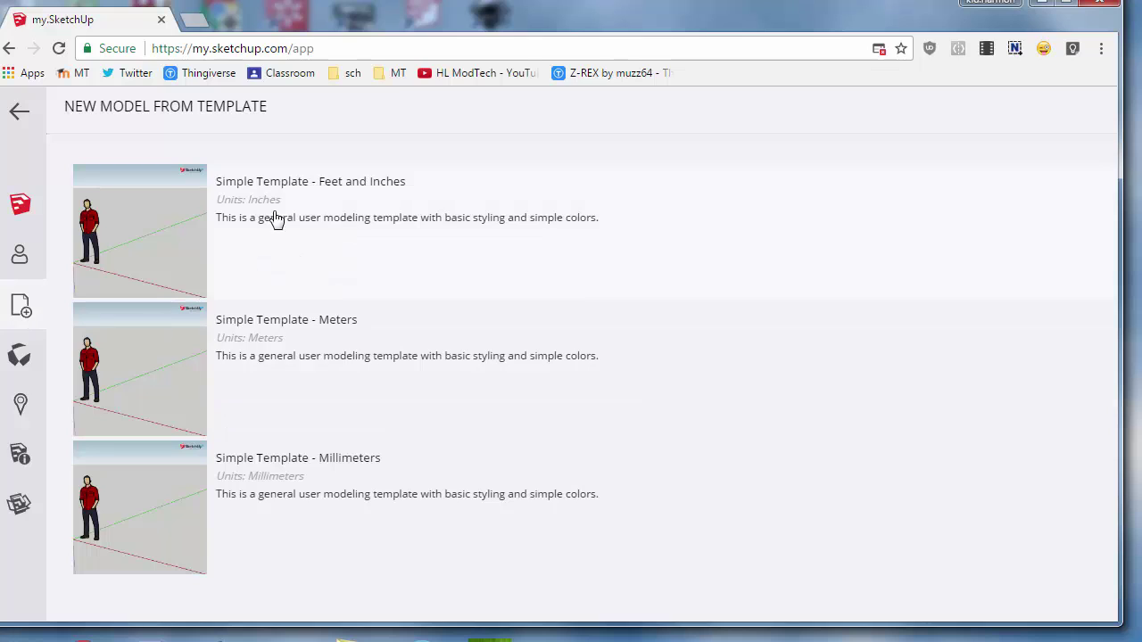
{"action": "left_click", "coordinate": [320, 496]}
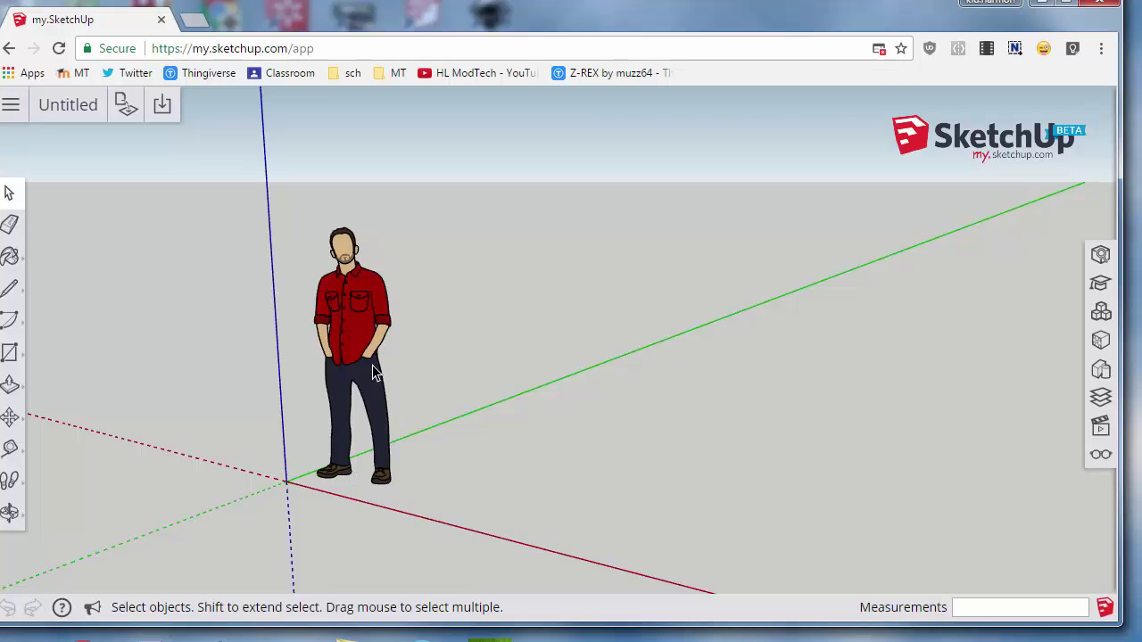
- Select the default person figure and delete it from the model
{"action": "left_click", "coordinate": [363, 350]}
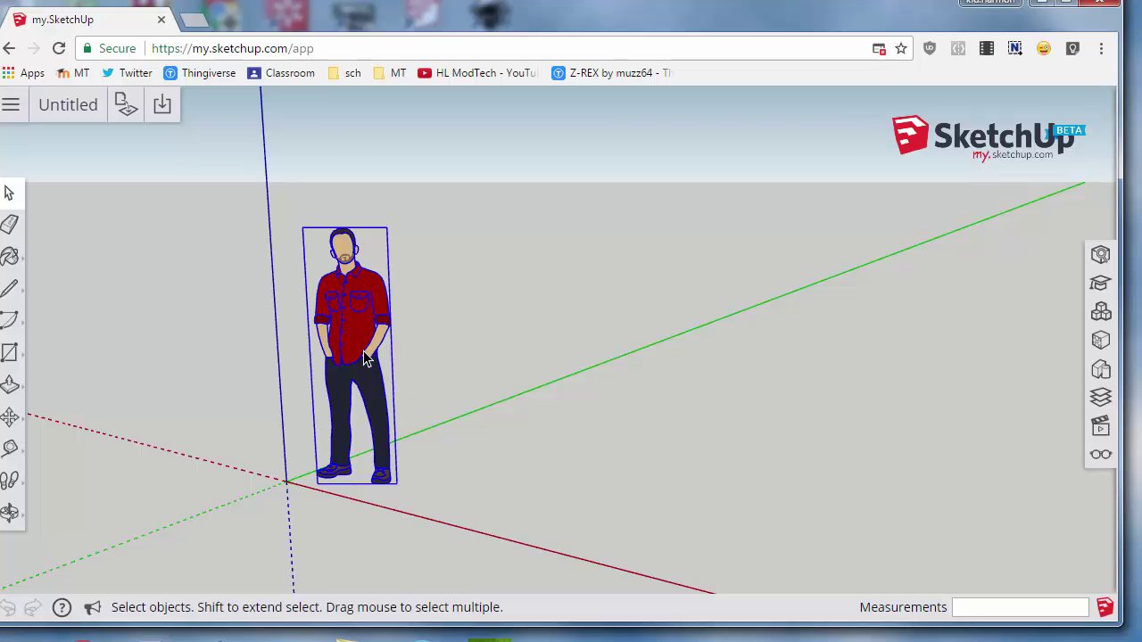
{"action": "key", "text": "Delete"}
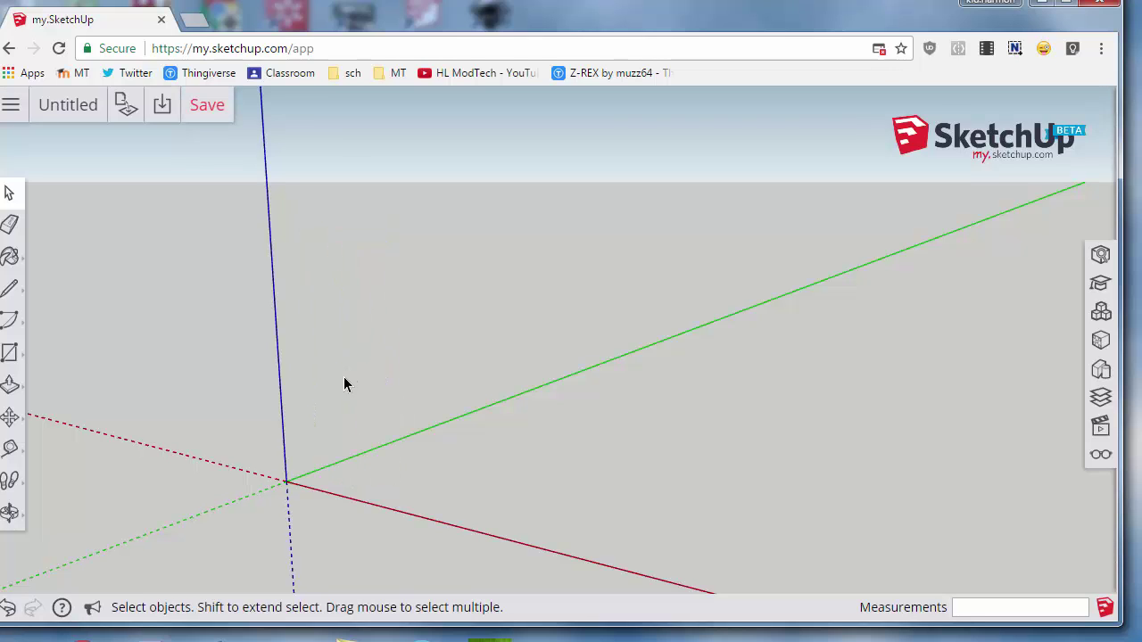
- Draw a 70 by 50 mm rectangle starting at the axes origin
{"action": "left_click", "coordinate": [10, 357]}
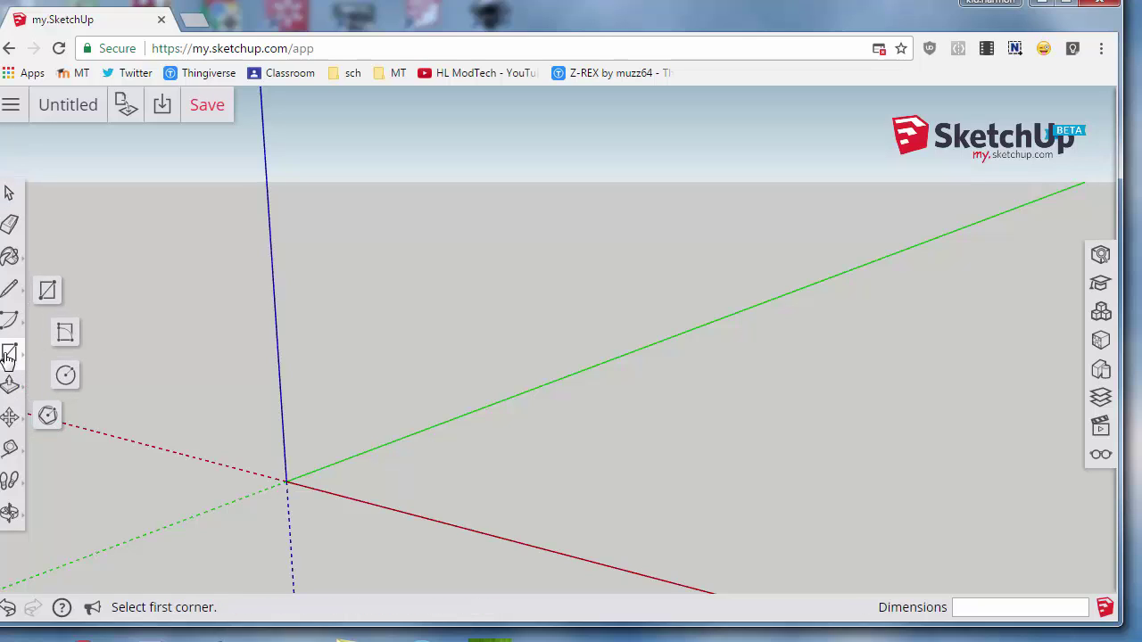
{"action": "left_click", "coordinate": [49, 291]}
{"action": "left_click", "coordinate": [287, 481]}
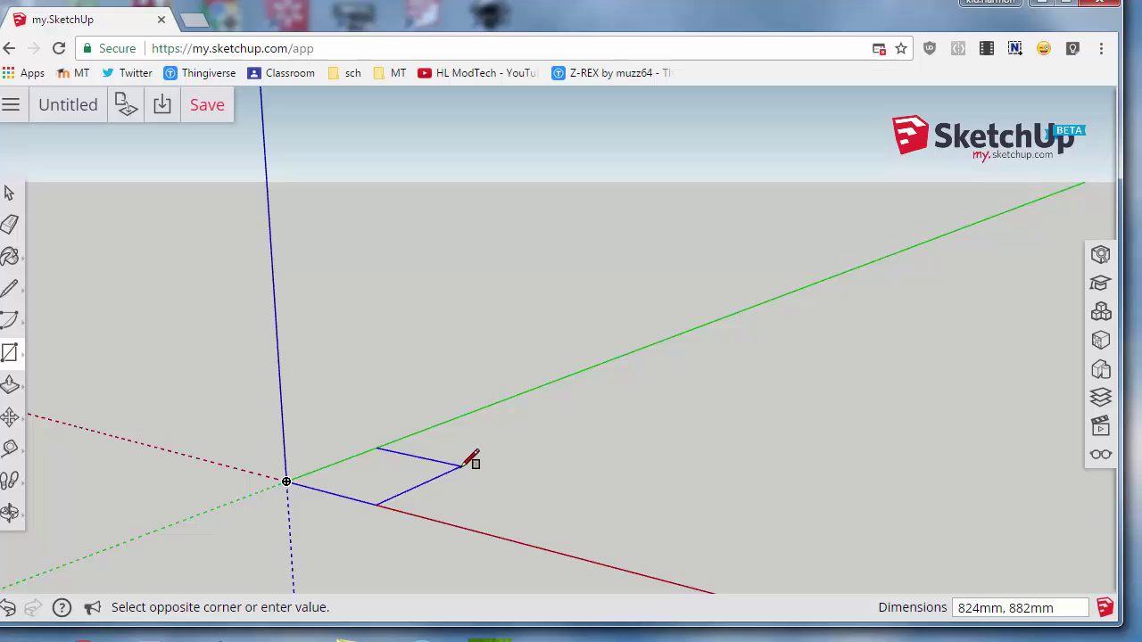
{"action": "type", "text": "70,"}
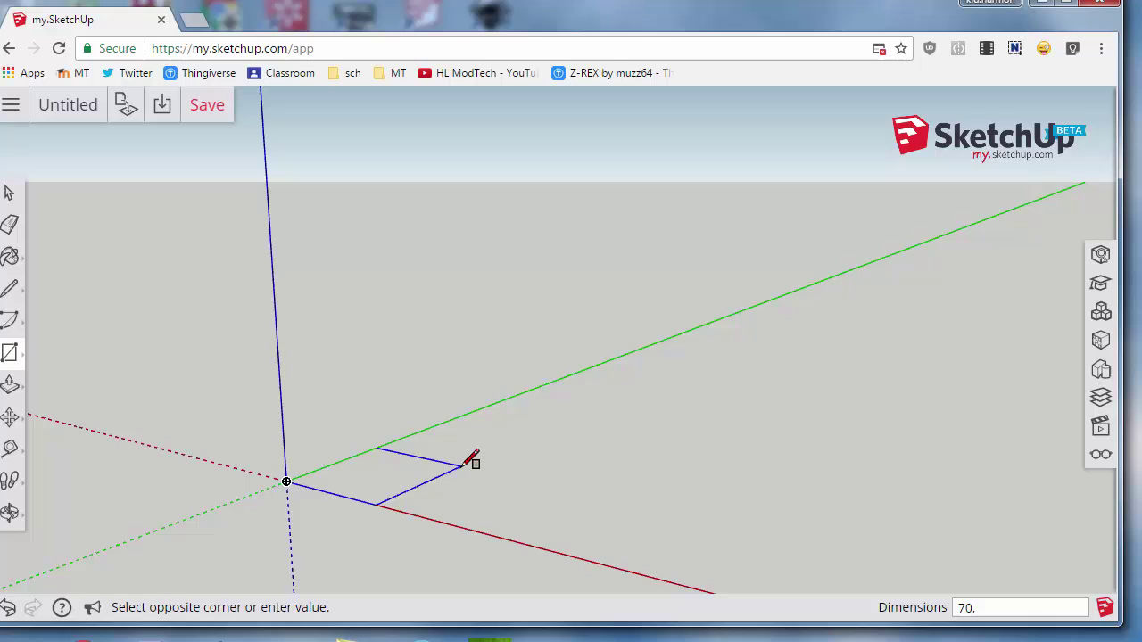
{"action": "type", "text": "50"}
{"action": "key", "text": "Return"}
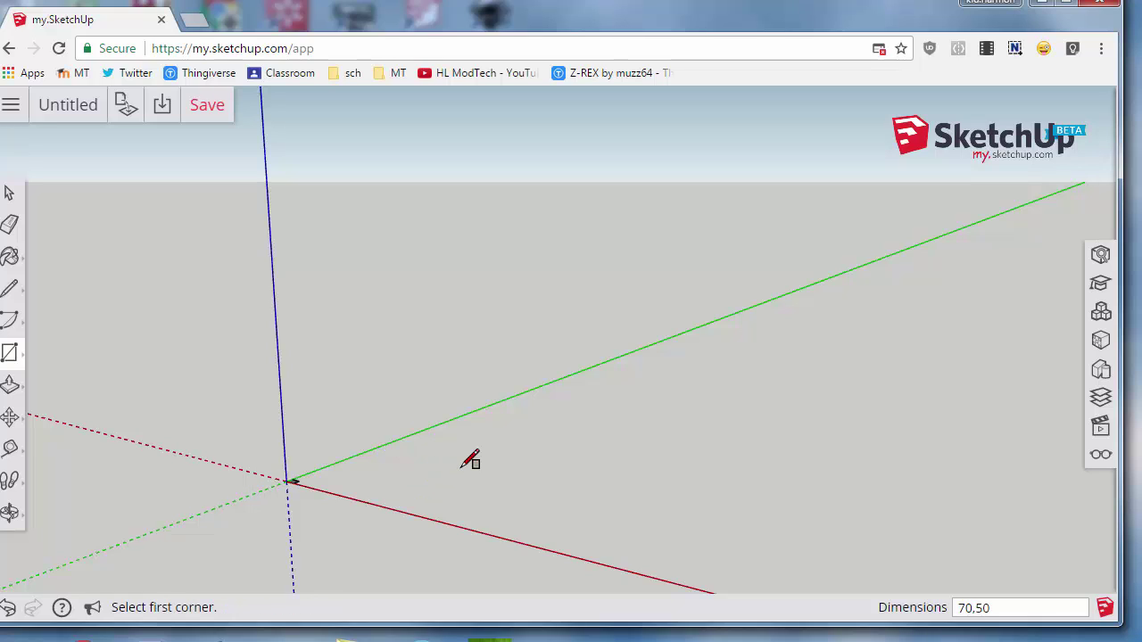
{"action": "key", "text": "o"}
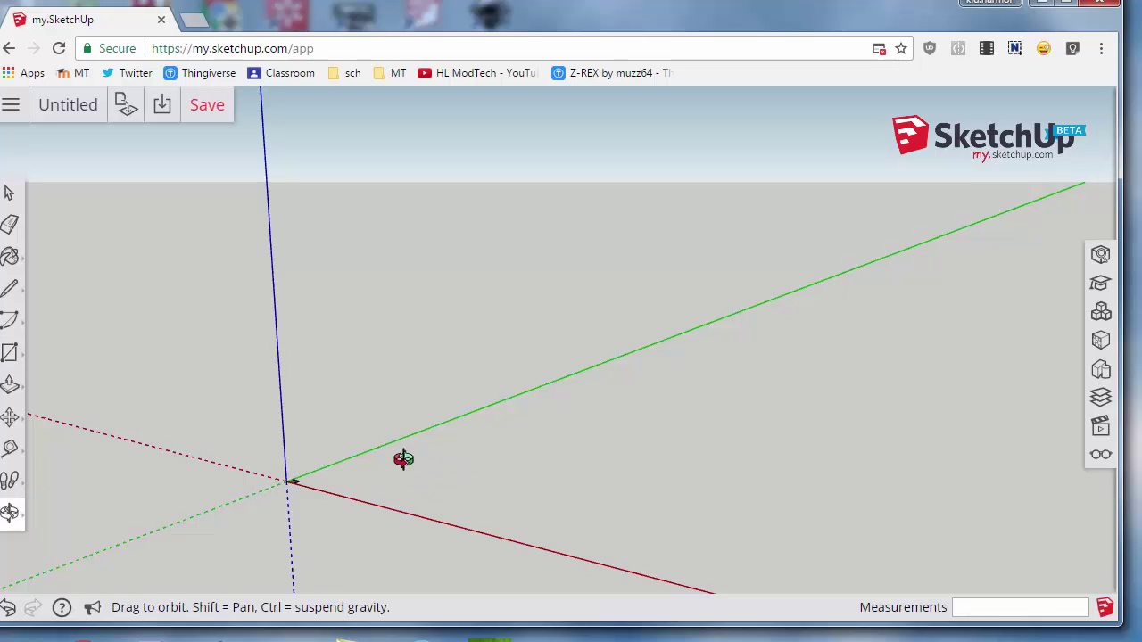
- Zoom extents and orbit to see the 70 by 50 rectangle from above at an angle
{"action": "left_click", "coordinate": [13, 514]}
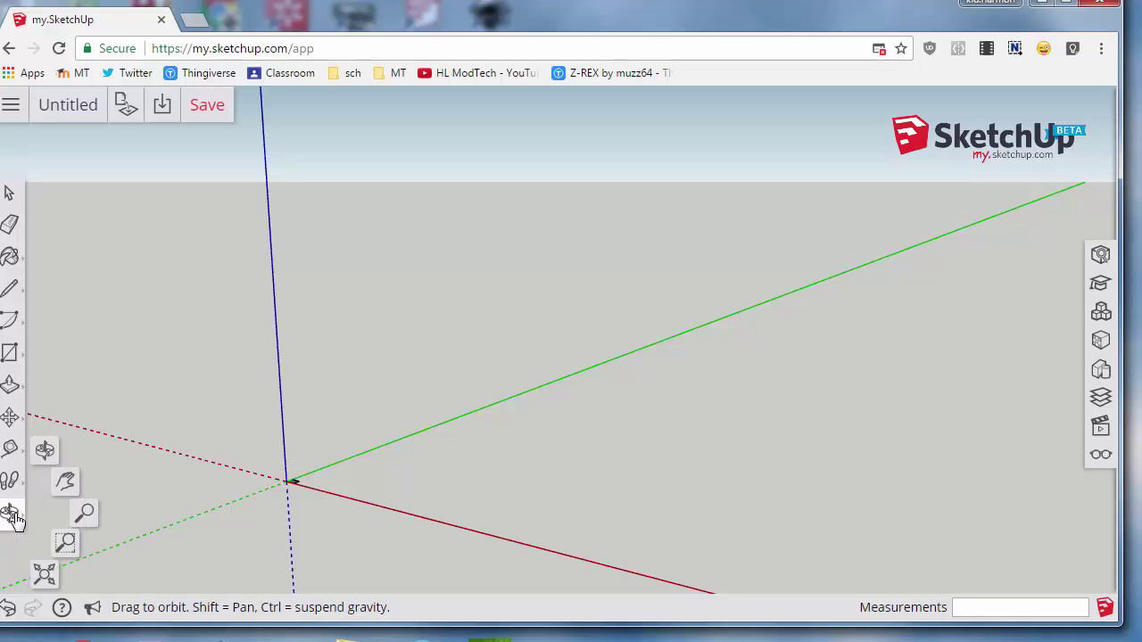
{"action": "left_click", "coordinate": [47, 580]}
{"action": "scroll", "coordinate": [447, 270], "scroll_direction": "down", "scroll_amount": 5}
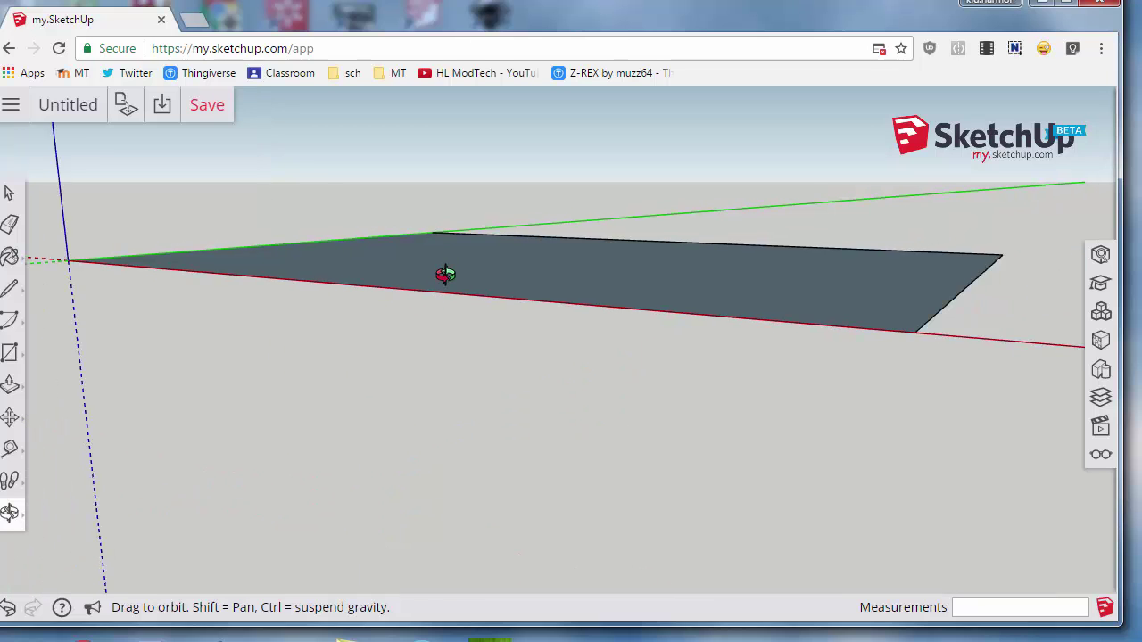
{"action": "left_click_drag", "start_coordinate": [395, 362], "coordinate": [547, 306]}
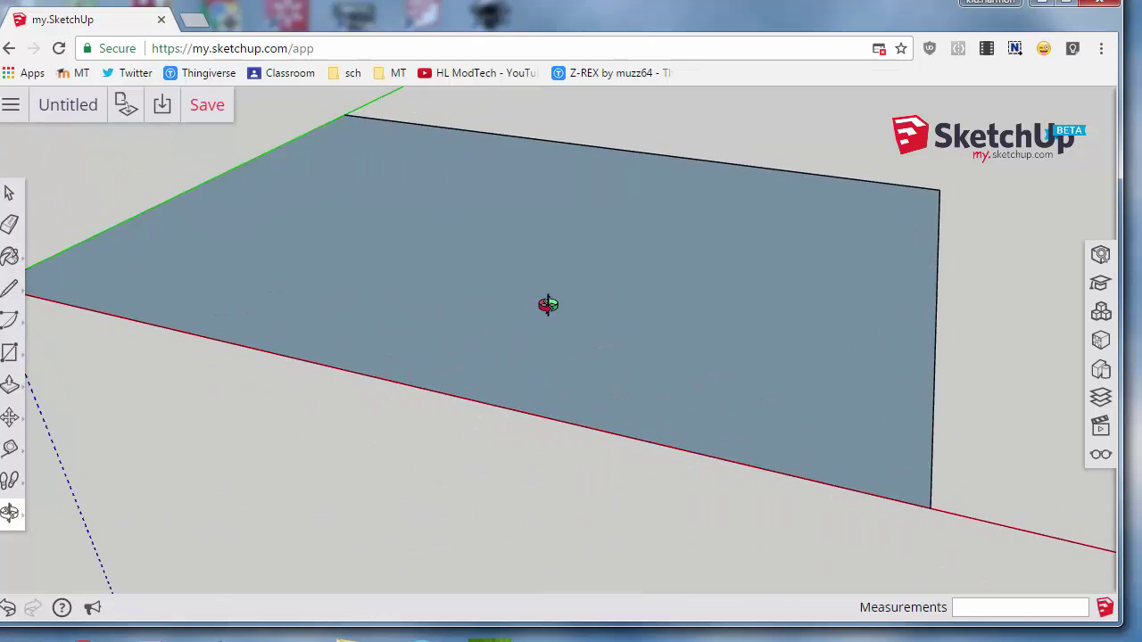
{"action": "right_click", "coordinate": [477, 492]}
{"action": "left_click", "coordinate": [257, 426]}
{"action": "left_click_drag", "start_coordinate": [257, 426], "coordinate": [416, 449]}
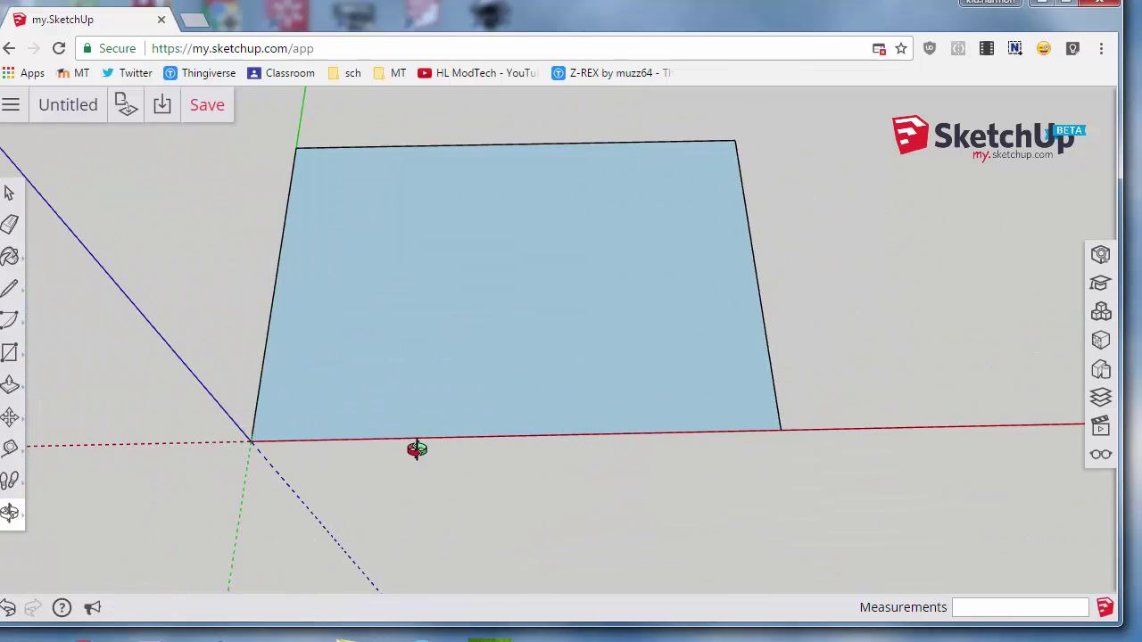
{"action": "left_click_drag", "start_coordinate": [481, 364], "coordinate": [466, 357]}
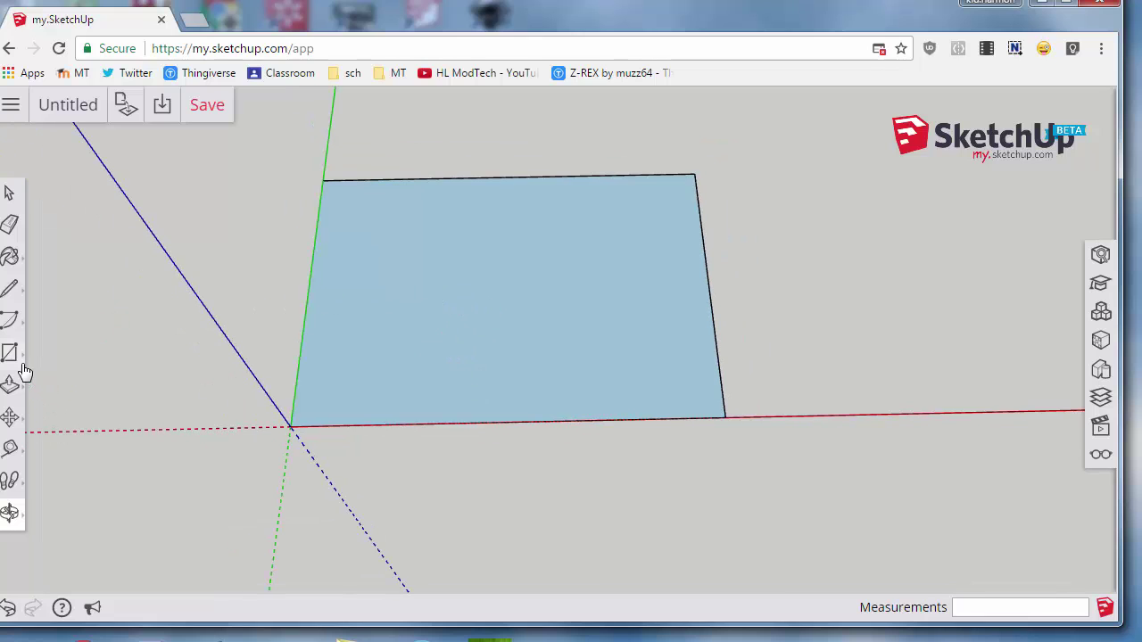
{"action": "left_click", "coordinate": [11, 384]}
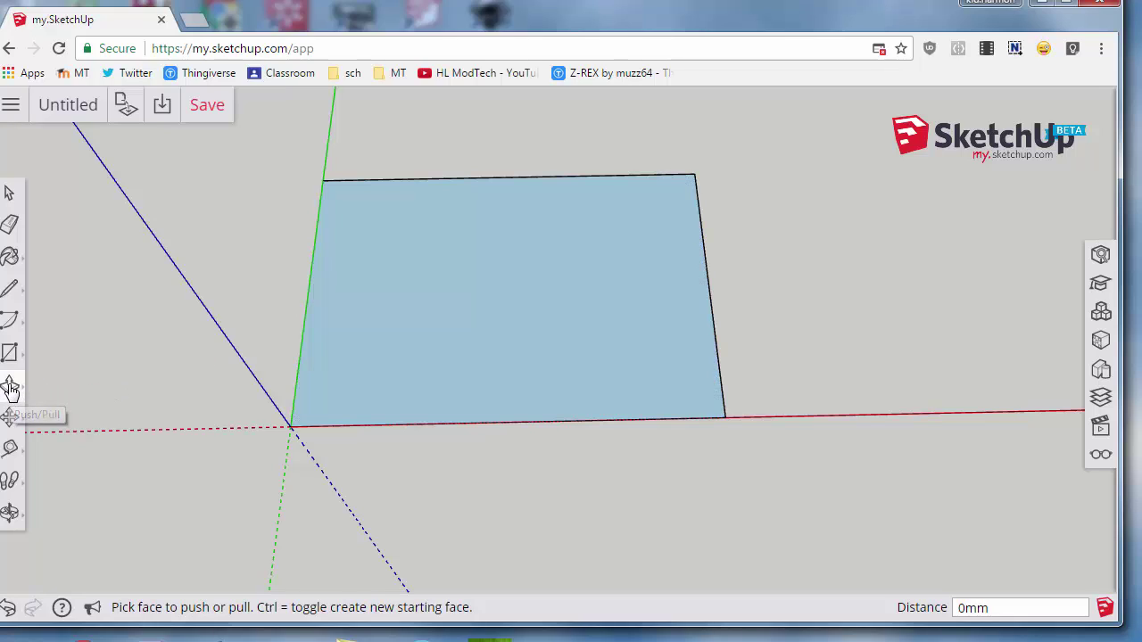
- Offset the rectangle's edges 2 mm inward
{"action": "mouse_move", "coordinate": [11, 389]}
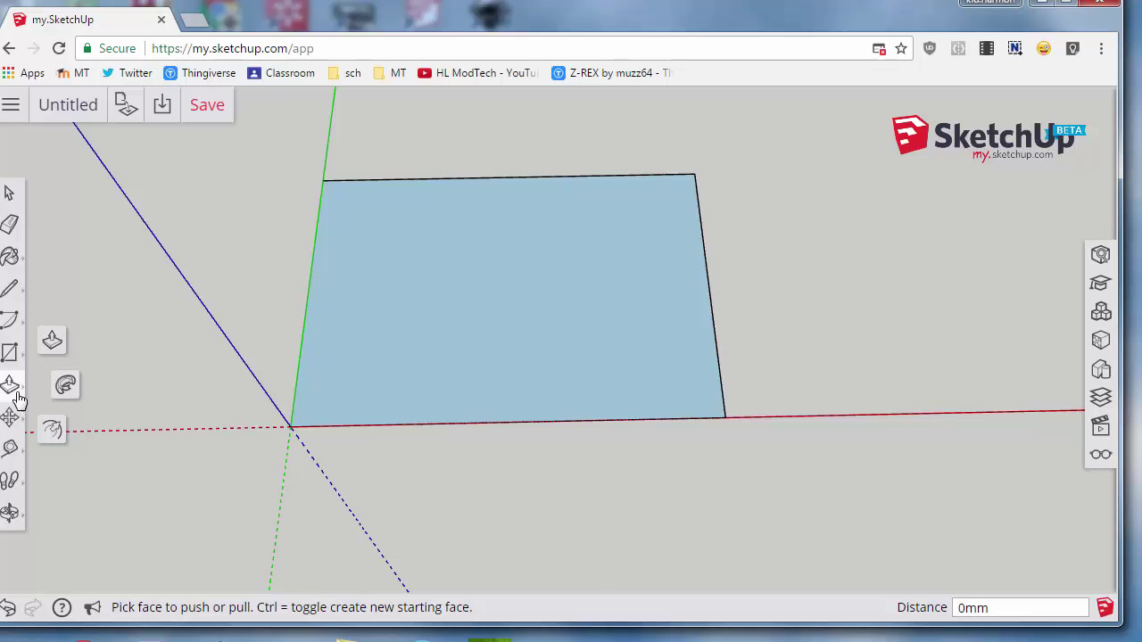
{"action": "left_click", "coordinate": [54, 431]}
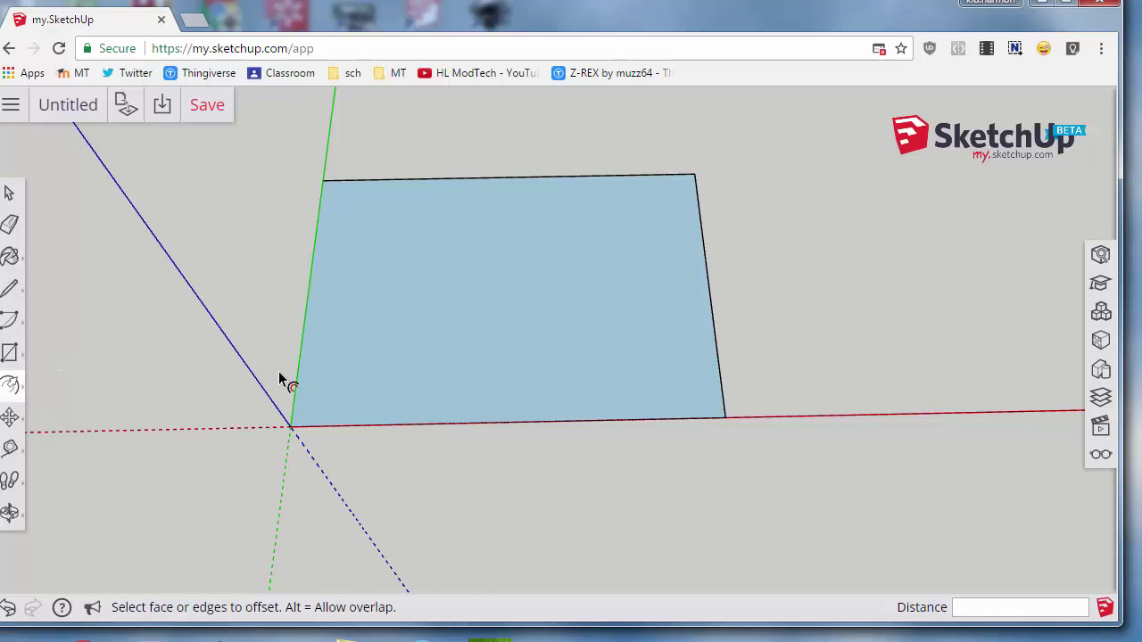
{"action": "left_click", "coordinate": [339, 300]}
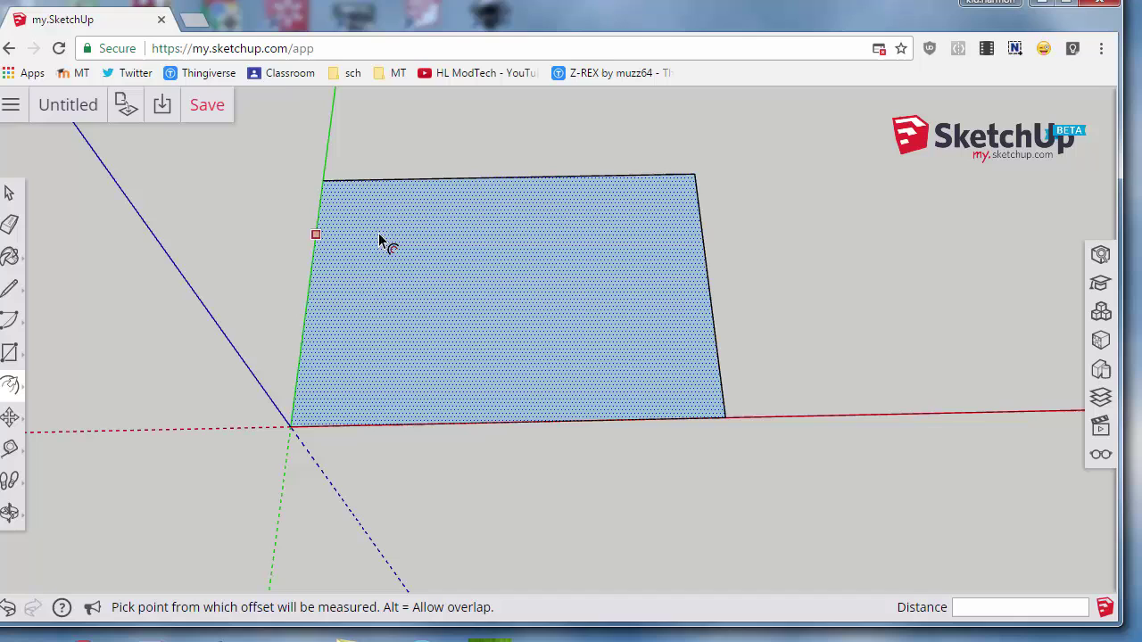
{"action": "left_click", "coordinate": [383, 242]}
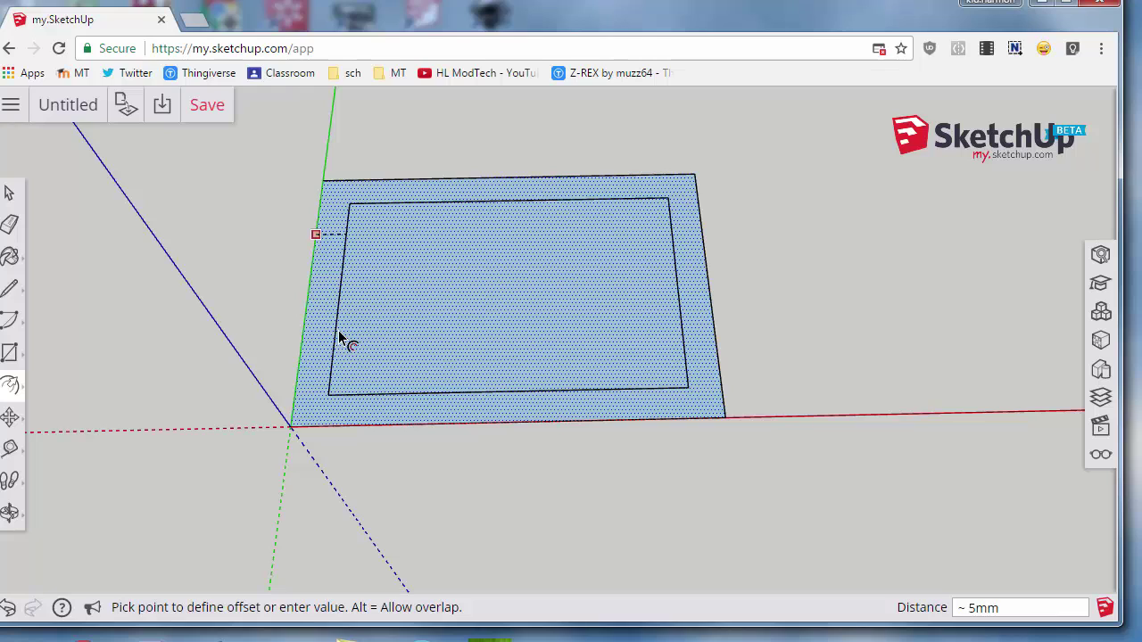
{"action": "key", "text": "Return"}
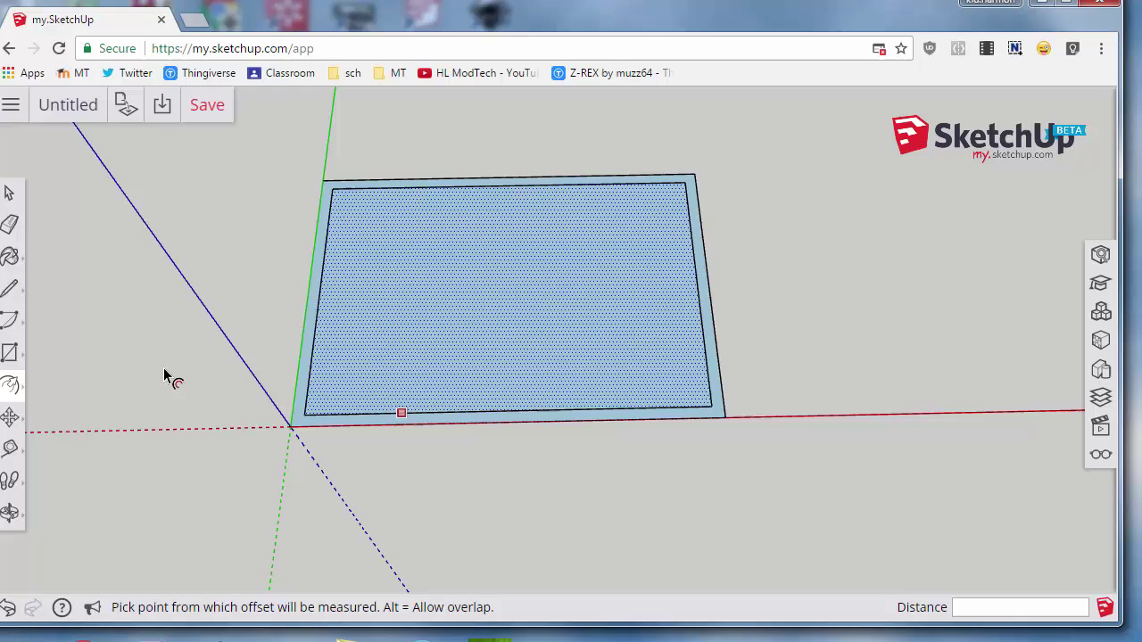
{"action": "left_click", "coordinate": [163, 377]}
- Delete the inner face, leaving only the thin rectangular border rim
{"action": "left_click", "coordinate": [8, 194]}
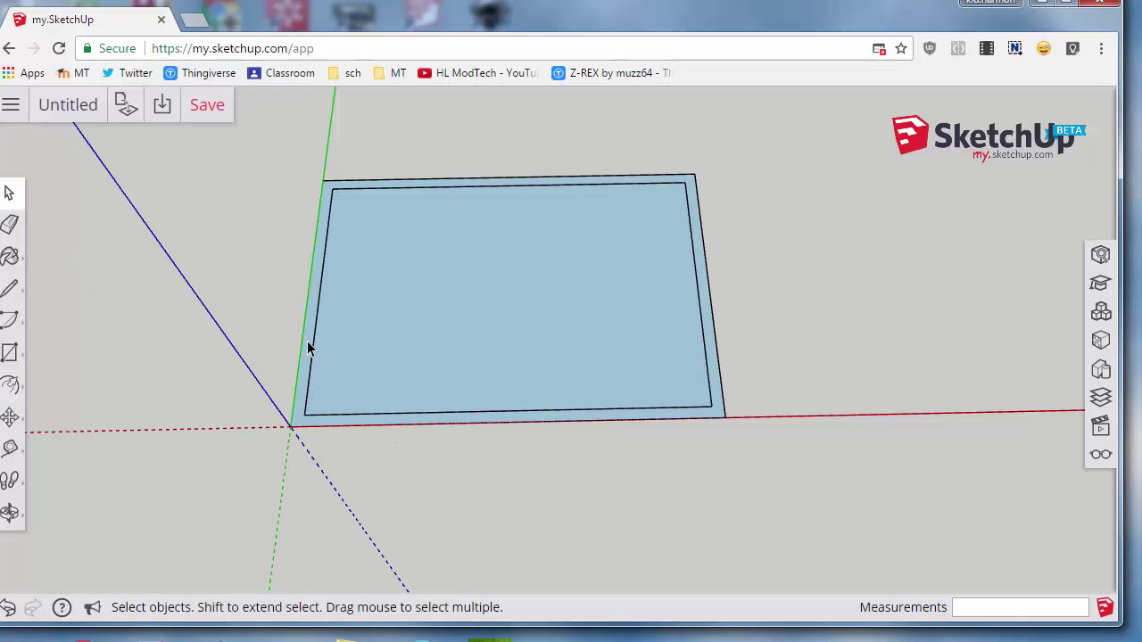
{"action": "left_click", "coordinate": [420, 329]}
{"action": "key", "text": "Delete"}
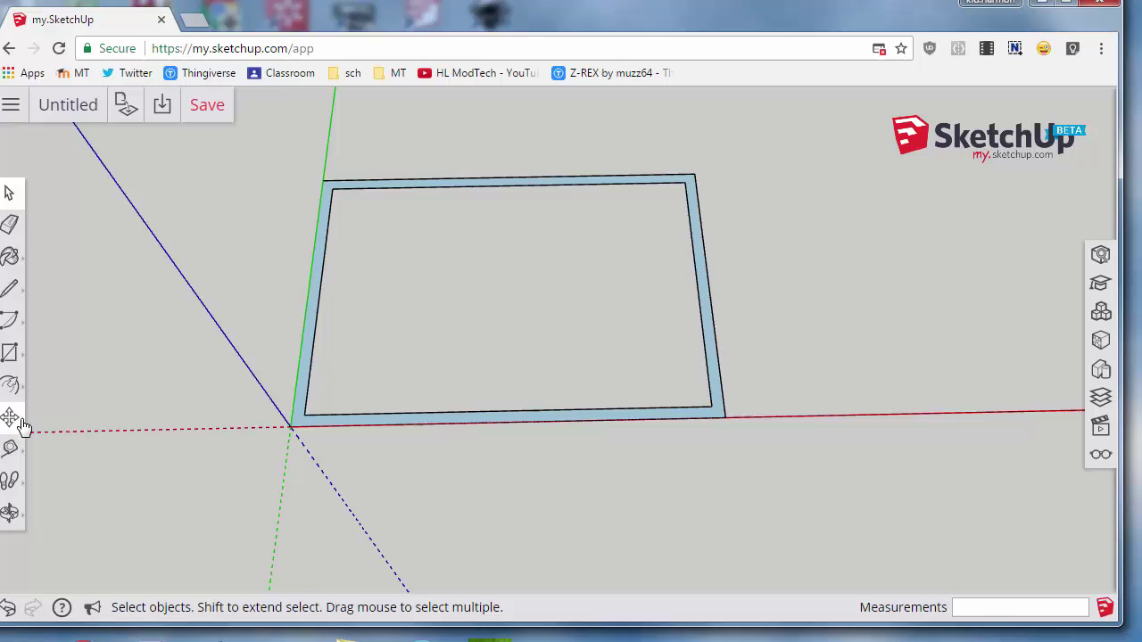
- Push/Pull the border strip up 20 mm into walls, then view the open box from the front
{"action": "left_click", "coordinate": [12, 390]}
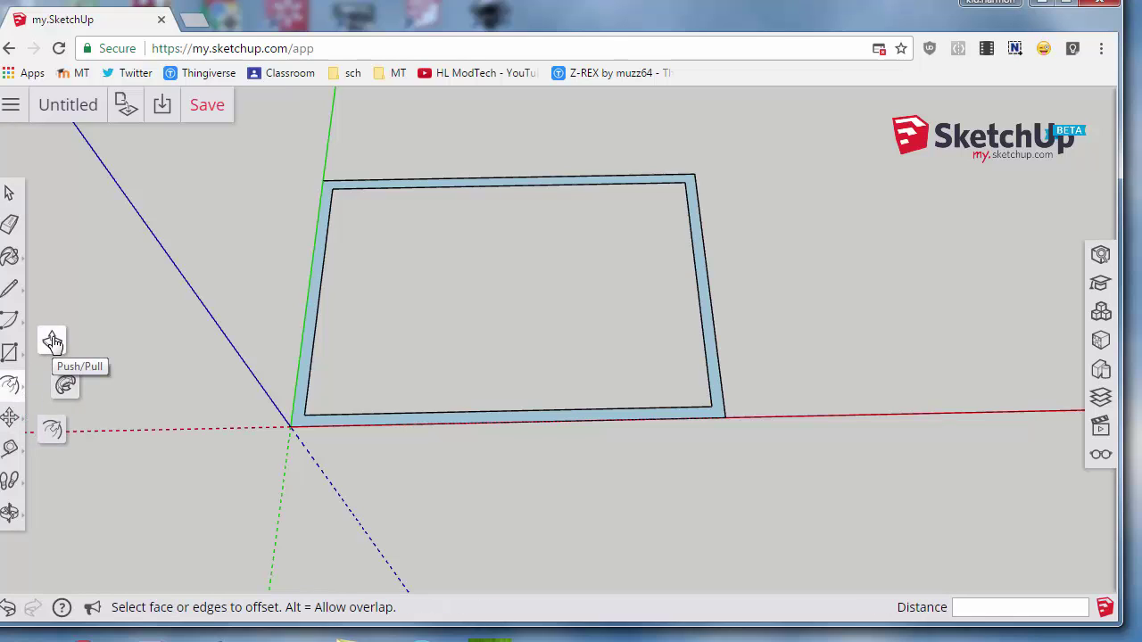
{"action": "left_click", "coordinate": [51, 342]}
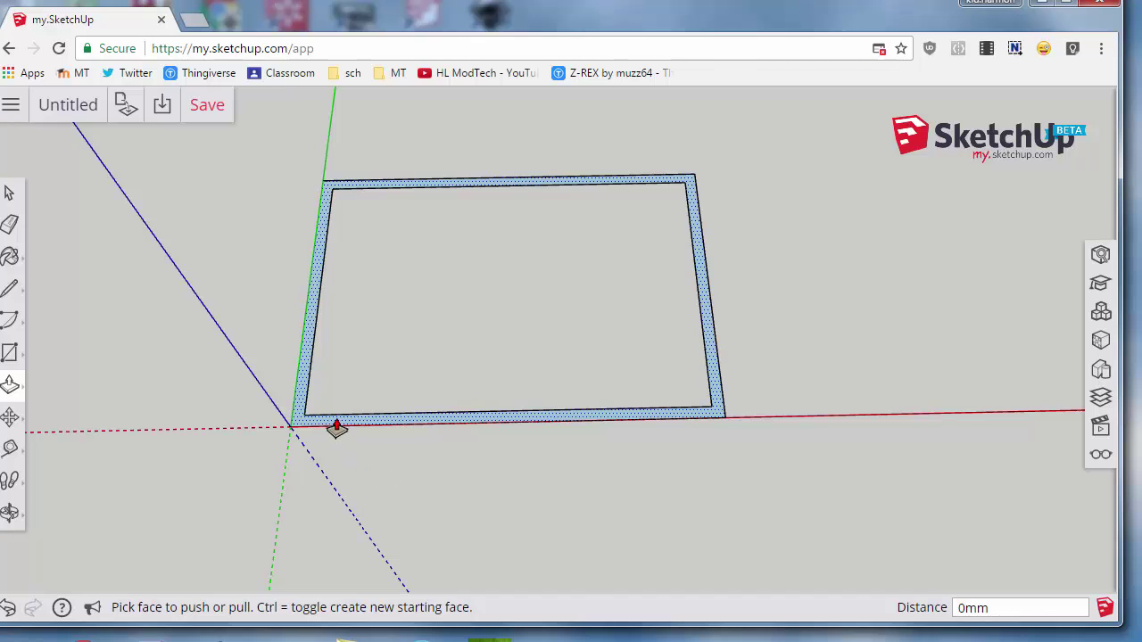
{"action": "left_click_drag", "start_coordinate": [337, 429], "coordinate": [280, 357]}
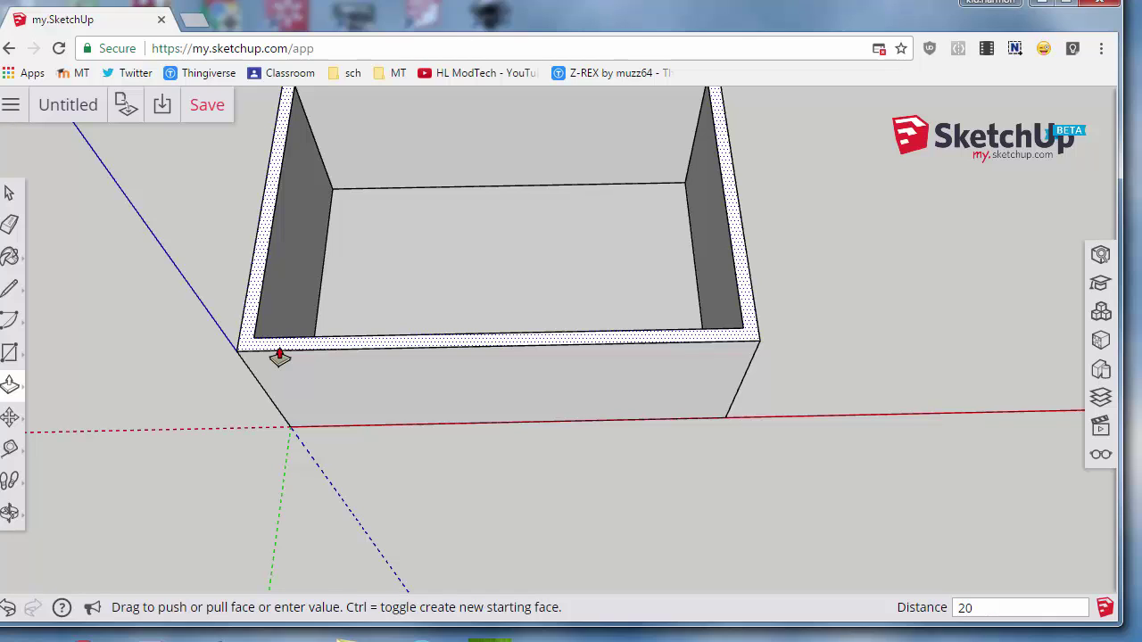
{"action": "type", "text": "mm"}
{"action": "key", "text": "Return"}
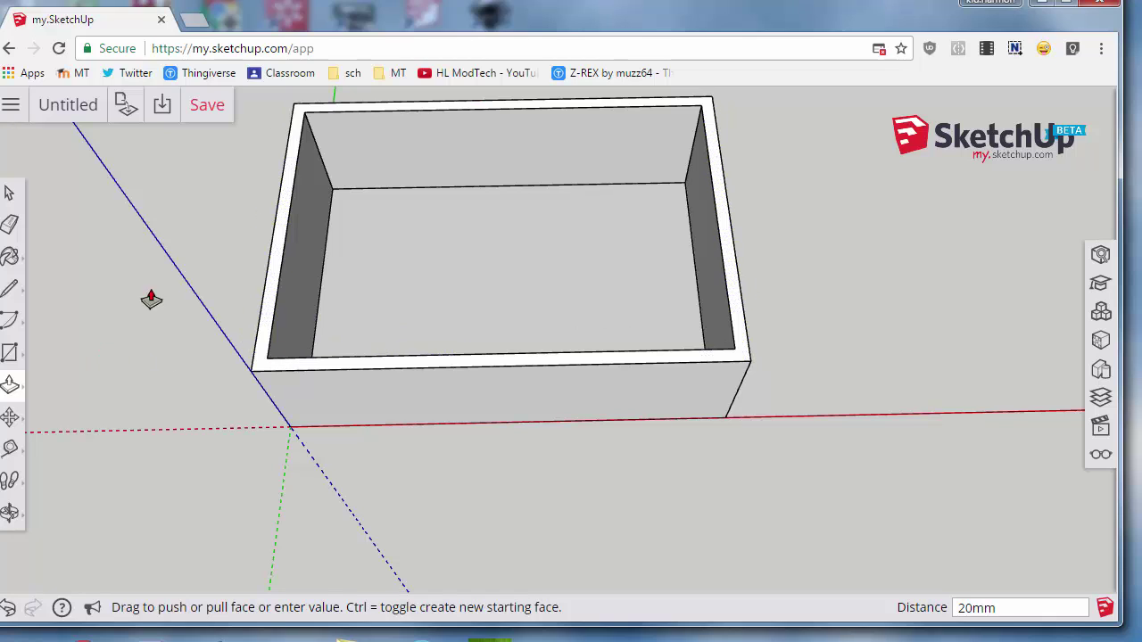
{"action": "middle_click_drag", "start_coordinate": [316, 464], "coordinate": [315, 407]}
{"action": "scroll", "coordinate": [433, 431], "scroll_direction": "down", "scroll_amount": 2}
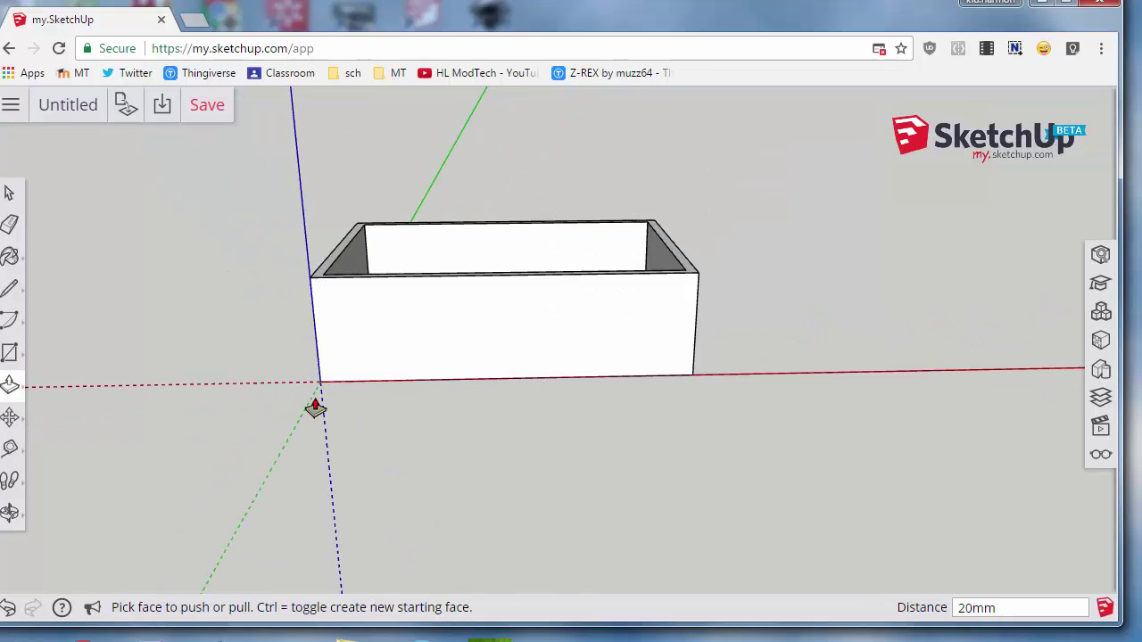
- Draw the door rectangle at the base of the front wall
{"action": "left_click", "coordinate": [11, 357]}
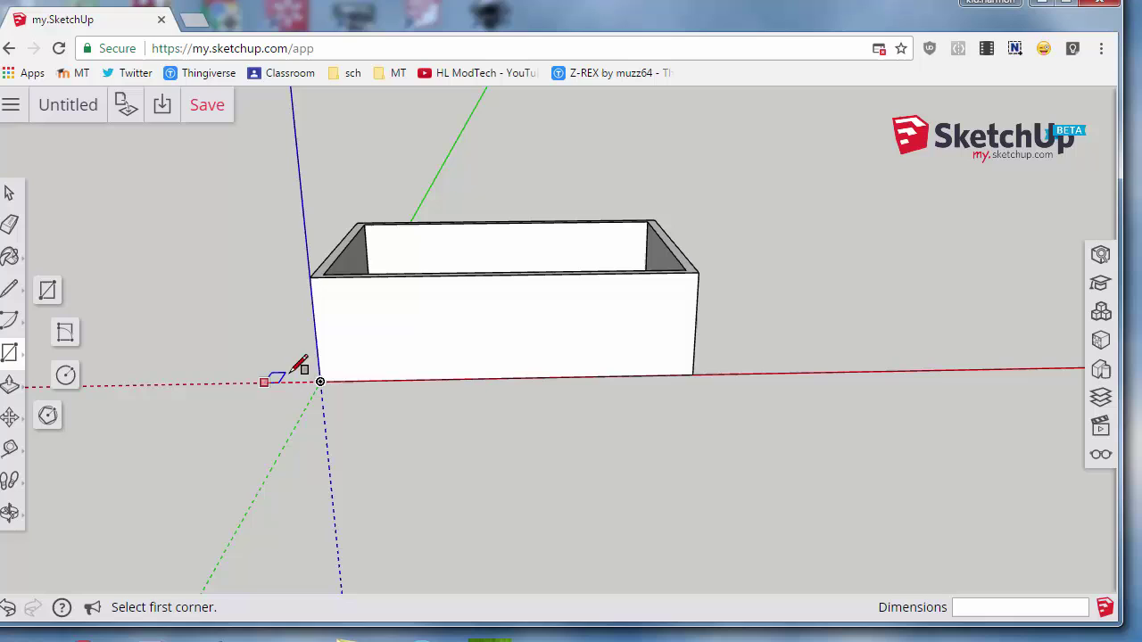
{"action": "left_click", "coordinate": [380, 381]}
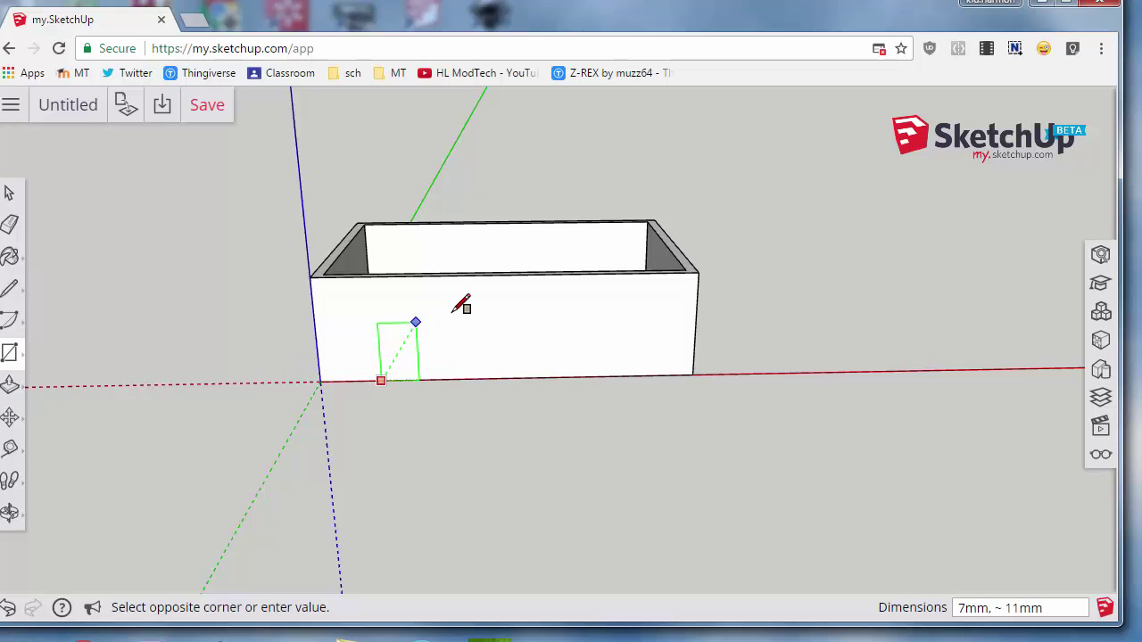
{"action": "left_click", "coordinate": [422, 314]}
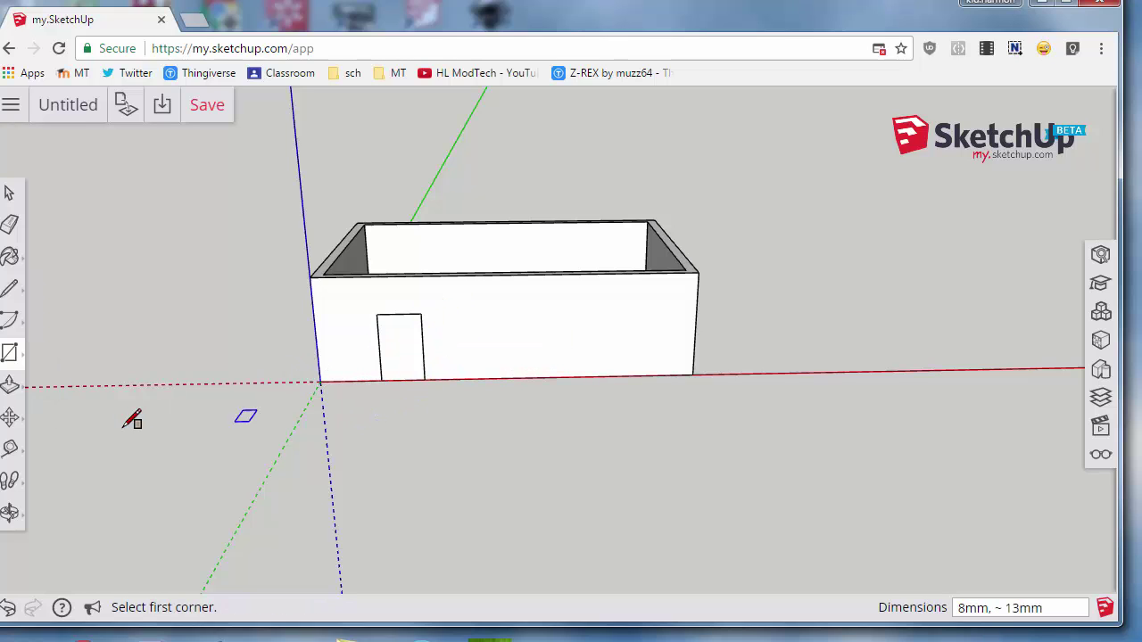
- Push the door face 2 mm through the wall to open the doorway
{"action": "left_click", "coordinate": [10, 385]}
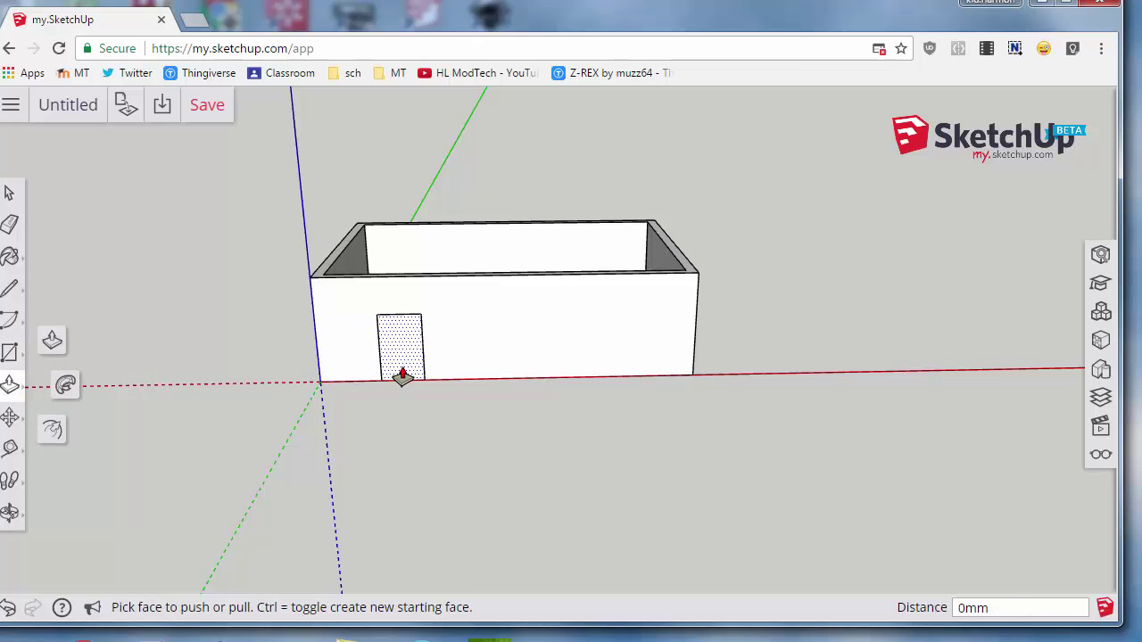
{"action": "left_click_drag", "start_coordinate": [402, 375], "coordinate": [607, 416]}
{"action": "middle_click_drag", "start_coordinate": [607, 416], "coordinate": [586, 535]}
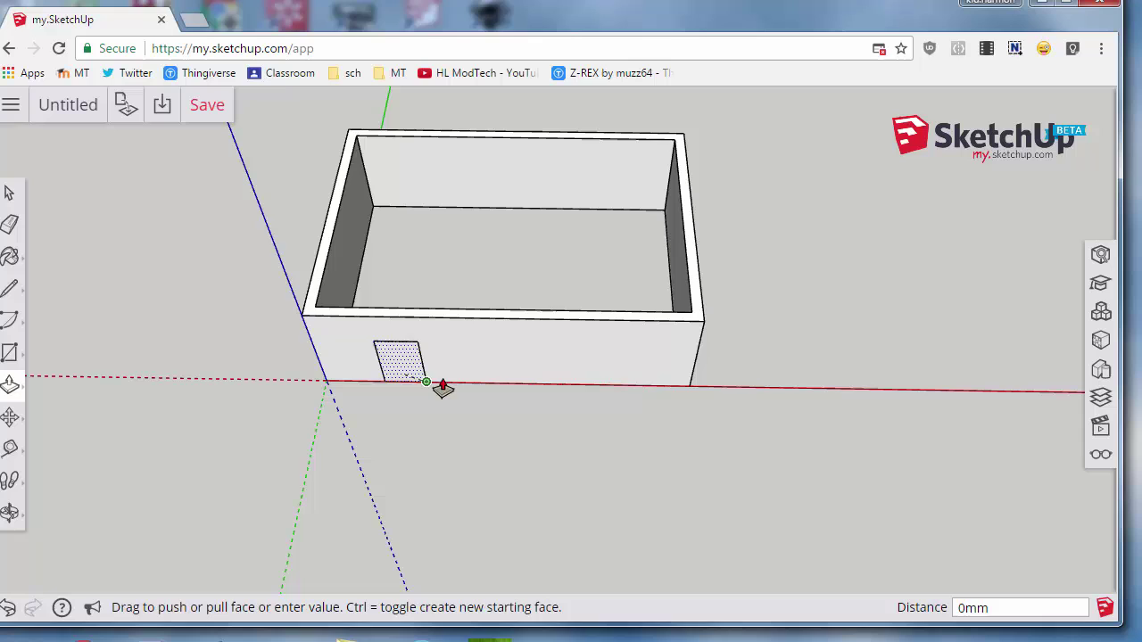
{"action": "left_click_drag", "start_coordinate": [424, 440], "coordinate": [500, 319]}
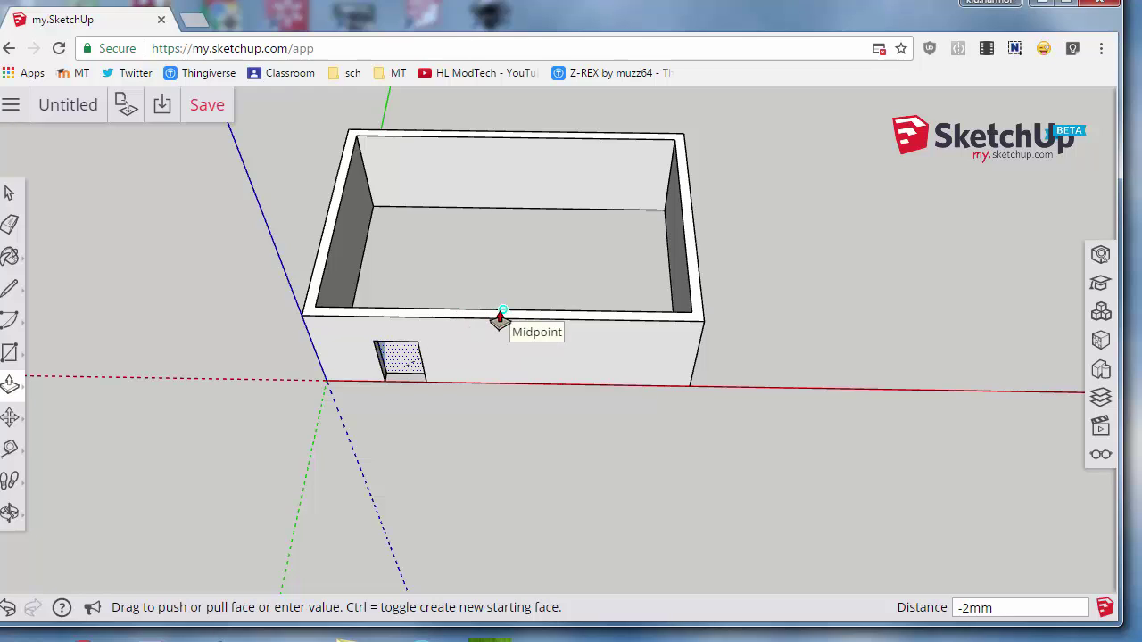
{"action": "left_click_drag", "start_coordinate": [500, 319], "coordinate": [501, 319]}
{"action": "middle_click_drag", "start_coordinate": [413, 473], "coordinate": [462, 286]}
- Draw the window rectangle on the front wall beside the door
{"action": "left_click", "coordinate": [9, 353]}
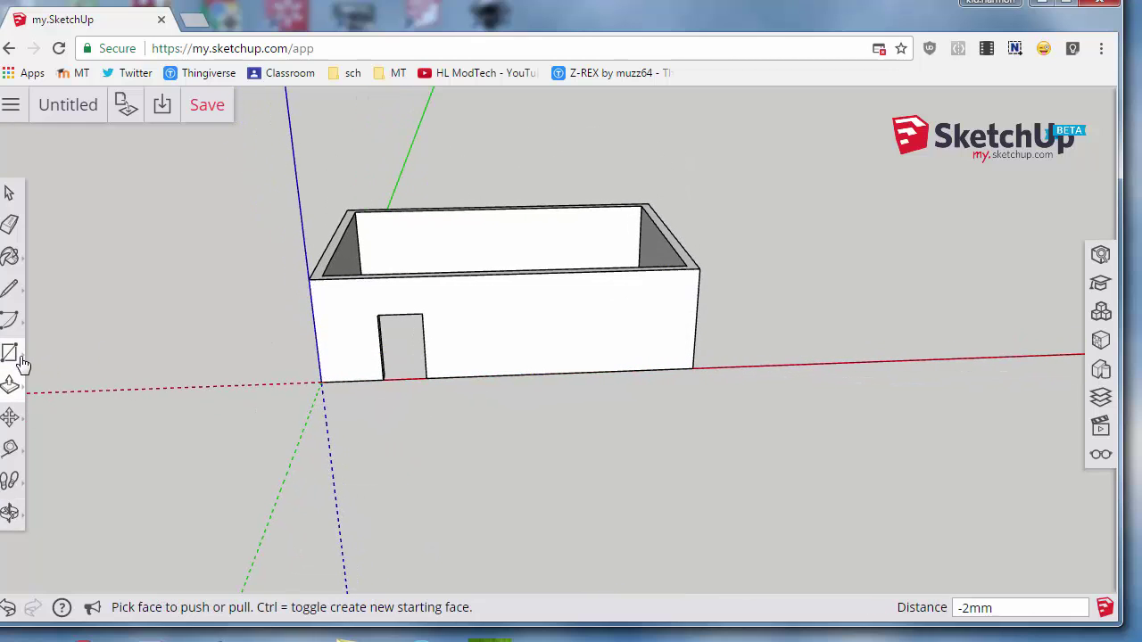
{"action": "left_click", "coordinate": [469, 310]}
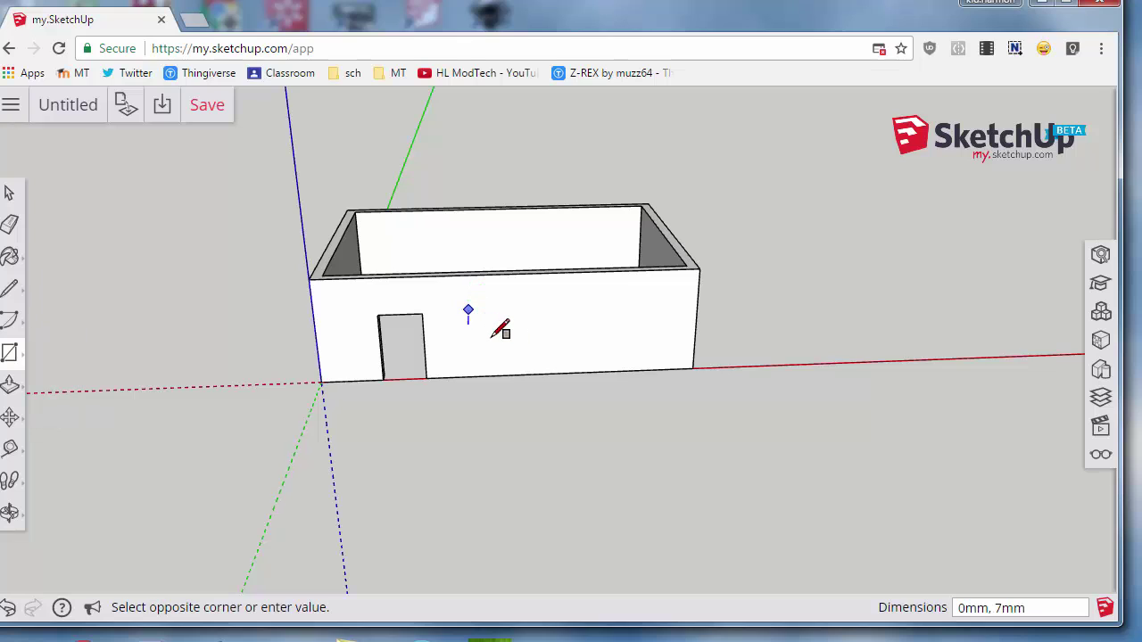
{"action": "left_click", "coordinate": [567, 337]}
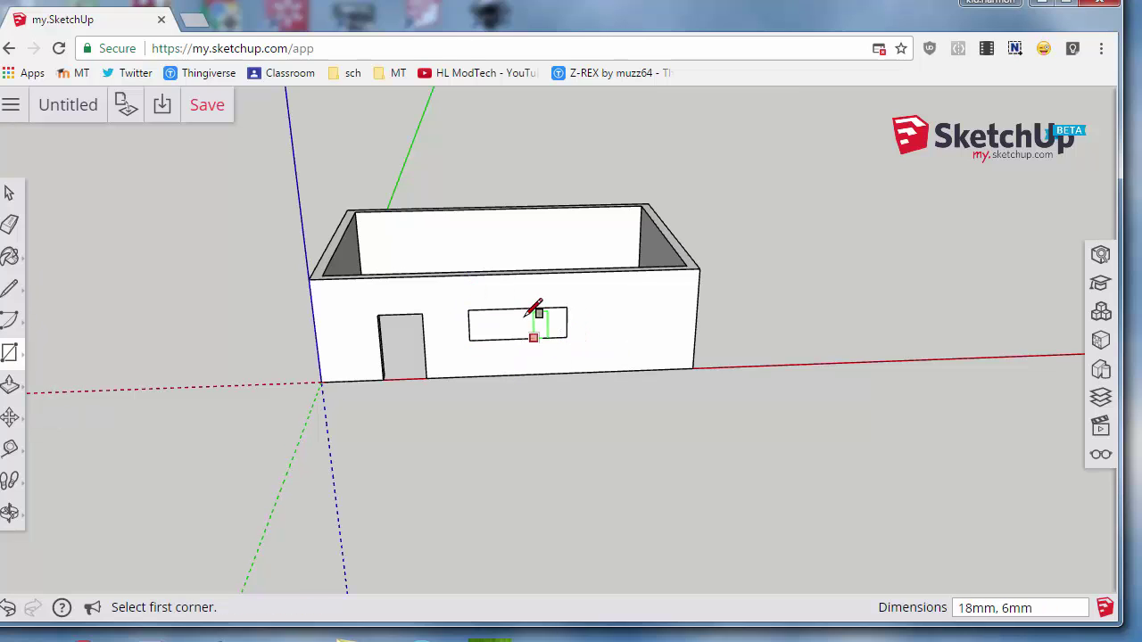
- Push the window face 2 mm through the wall, undoing and redoing to check it
{"action": "left_click", "coordinate": [10, 384]}
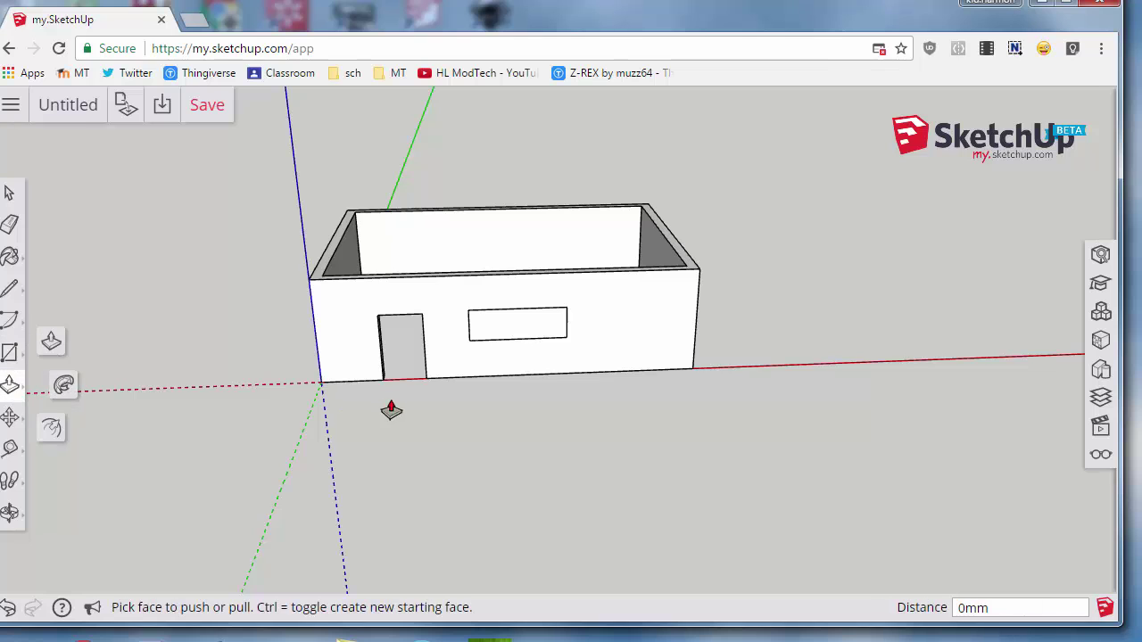
{"action": "middle_click_drag", "start_coordinate": [561, 410], "coordinate": [492, 399]}
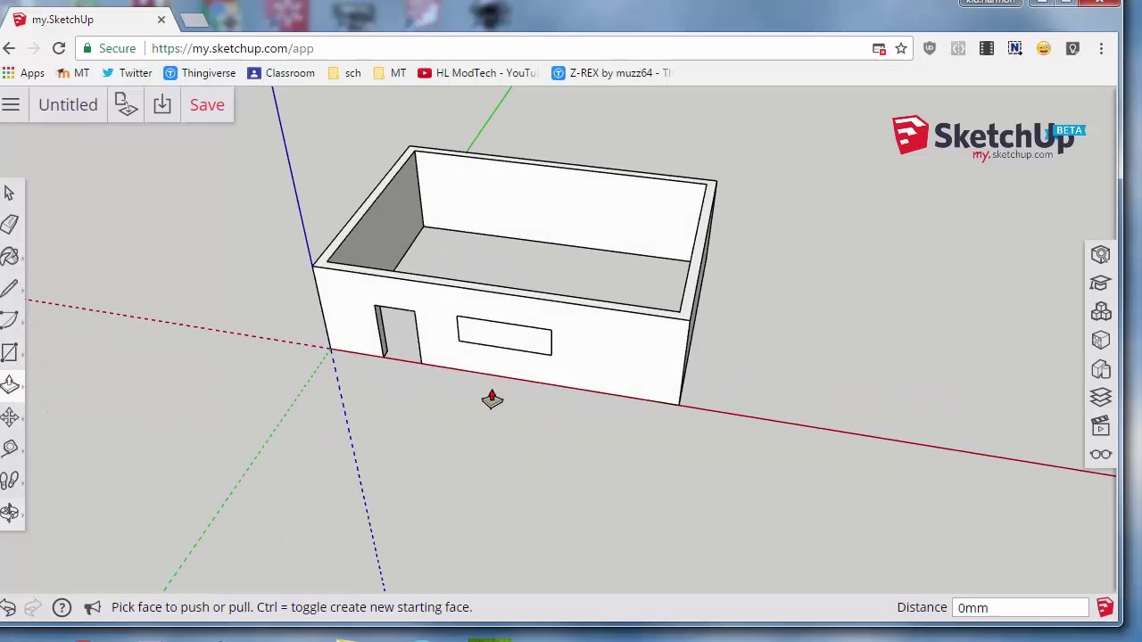
{"action": "left_click", "coordinate": [507, 348]}
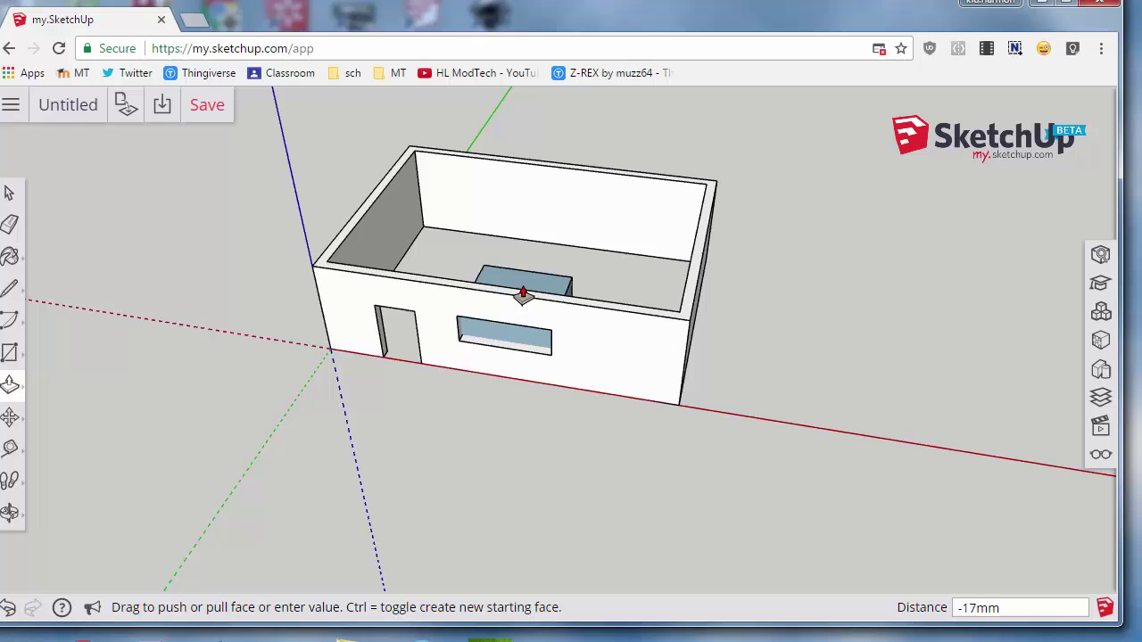
{"action": "left_click", "coordinate": [496, 291]}
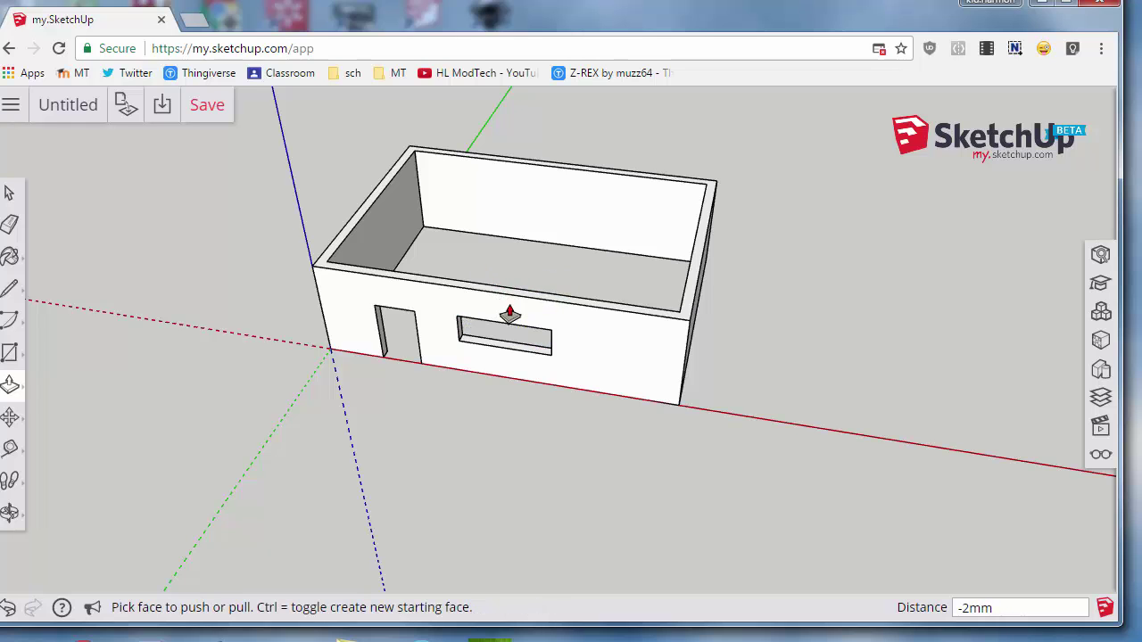
{"action": "middle_click_drag", "start_coordinate": [586, 437], "coordinate": [612, 421]}
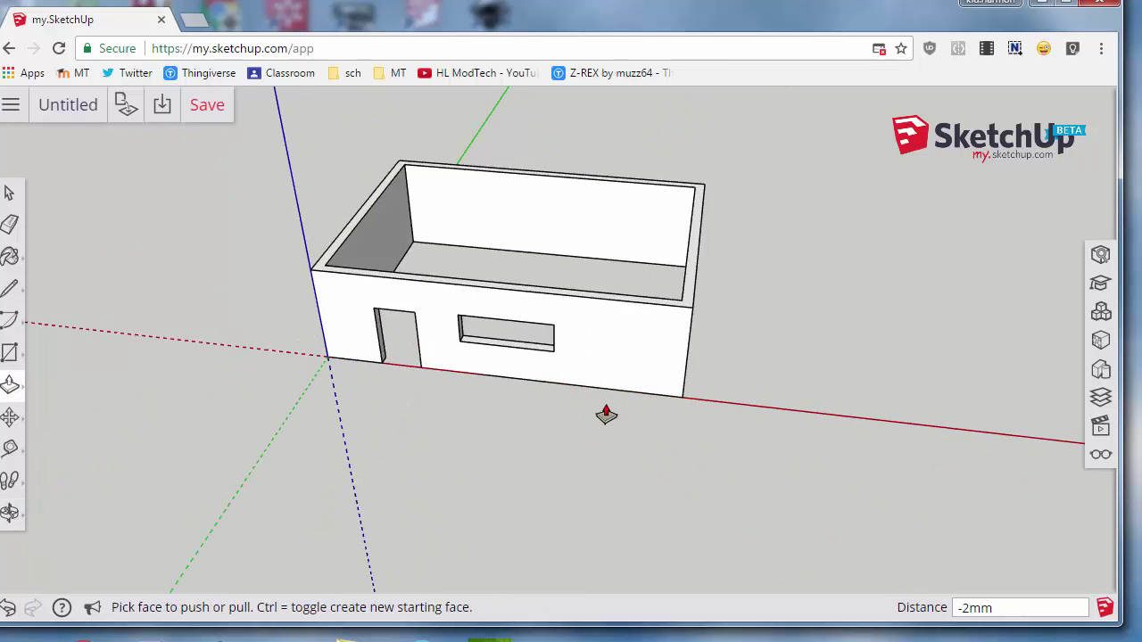
{"action": "key", "text": "ctrl+z"}
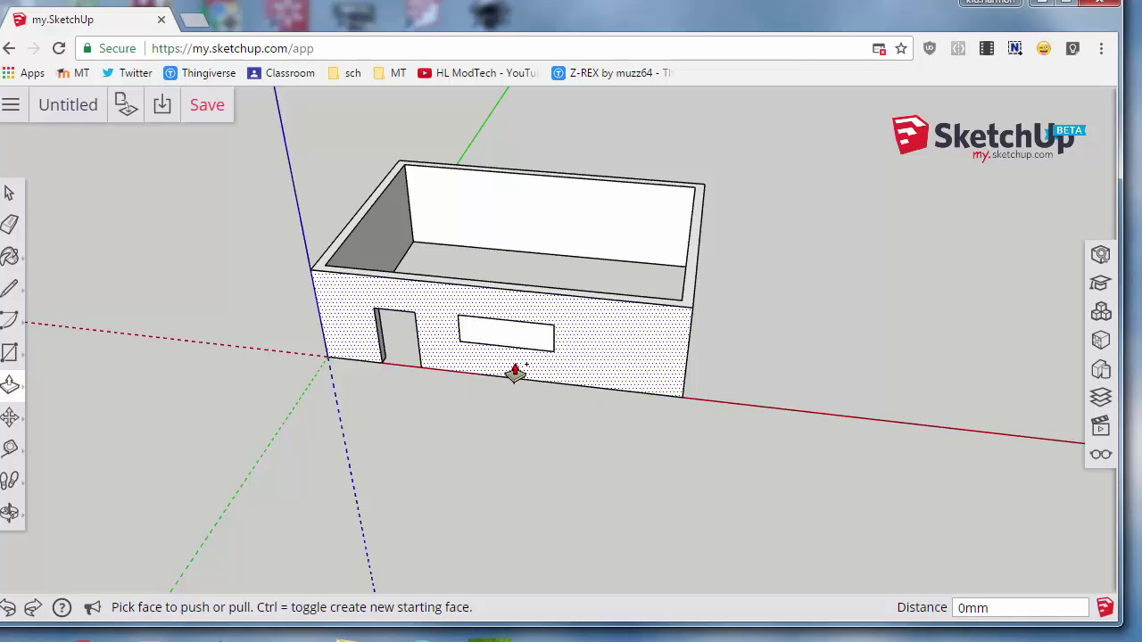
{"action": "key", "text": "ctrl+y"}
{"action": "middle_click_drag", "start_coordinate": [467, 395], "coordinate": [150, 347]}
- Draw a 4 mm radius circle on the end wall
{"action": "left_click", "coordinate": [9, 352]}
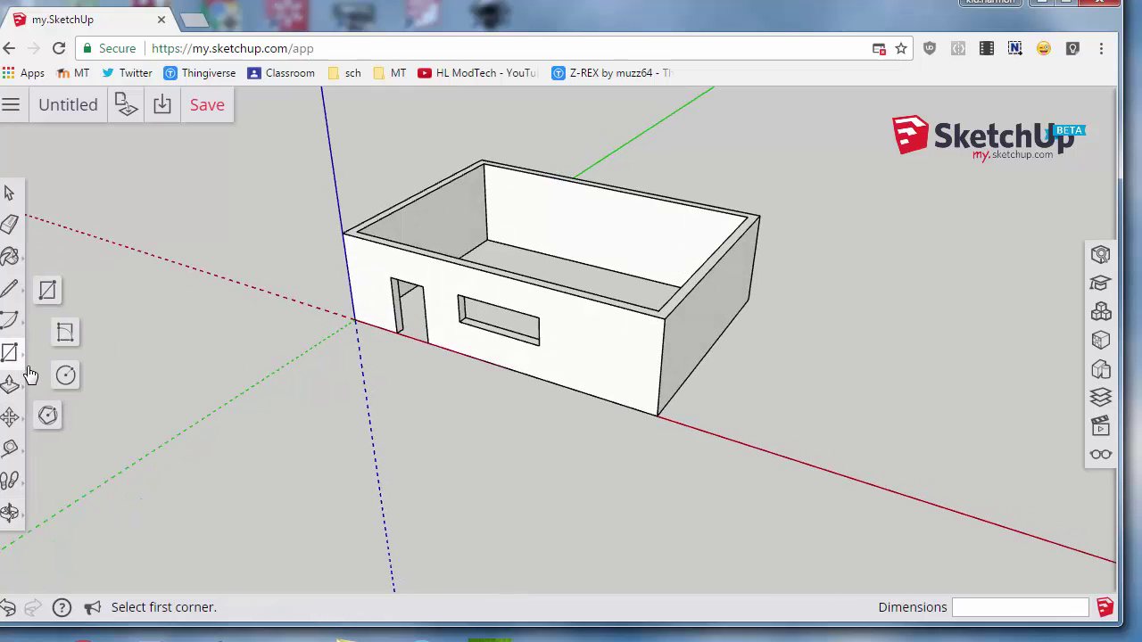
{"action": "left_click", "coordinate": [71, 386]}
{"action": "middle_click_drag", "start_coordinate": [836, 527], "coordinate": [596, 346]}
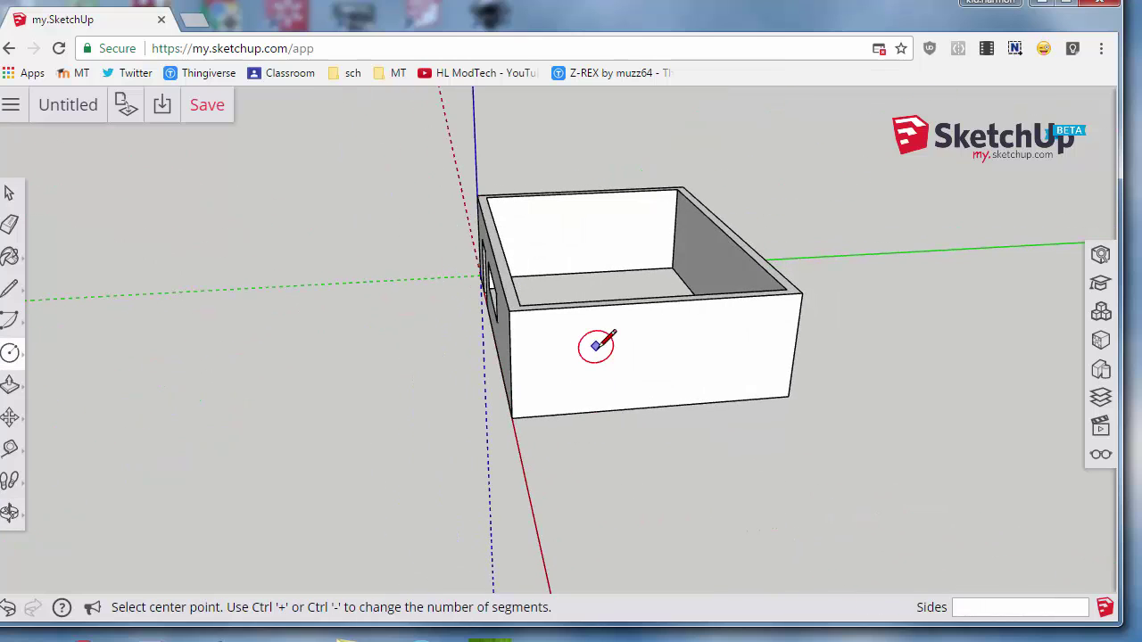
{"action": "left_click", "coordinate": [596, 346]}
{"action": "left_click", "coordinate": [610, 366]}
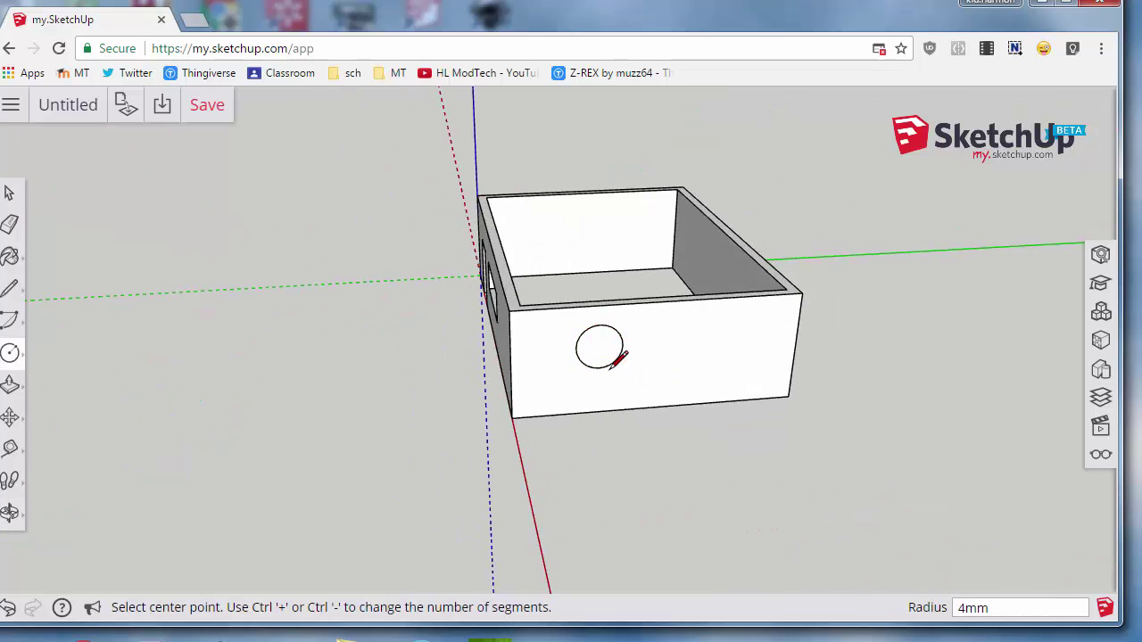
- Draw two six-sided polygons on the long wall opposite the door, the first 5 mm
{"action": "left_click", "coordinate": [10, 355]}
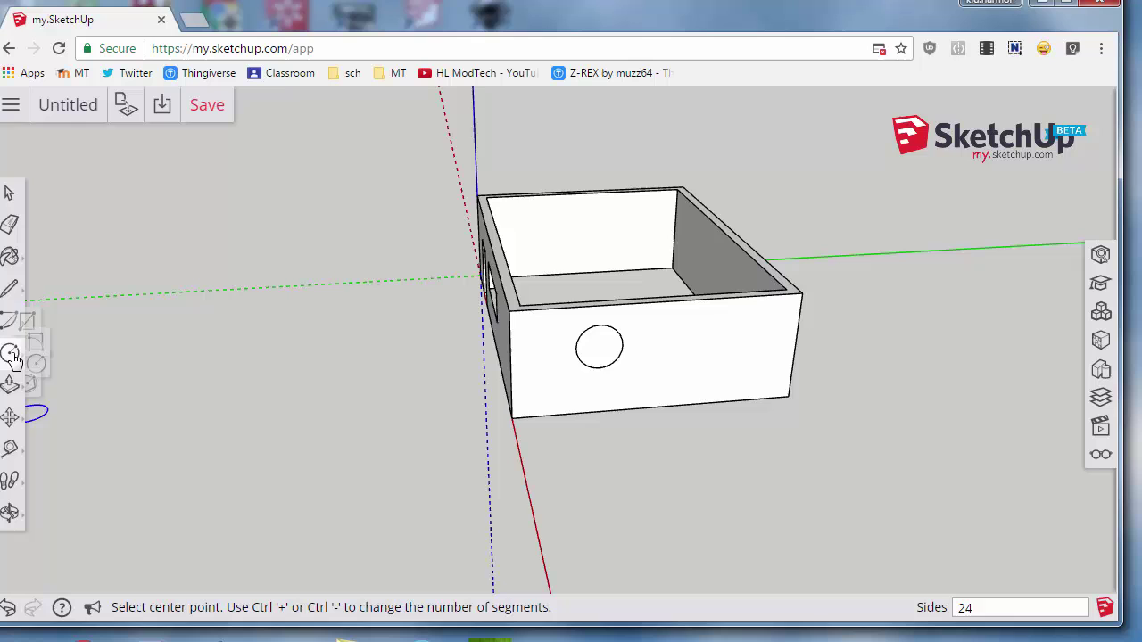
{"action": "left_click", "coordinate": [46, 412]}
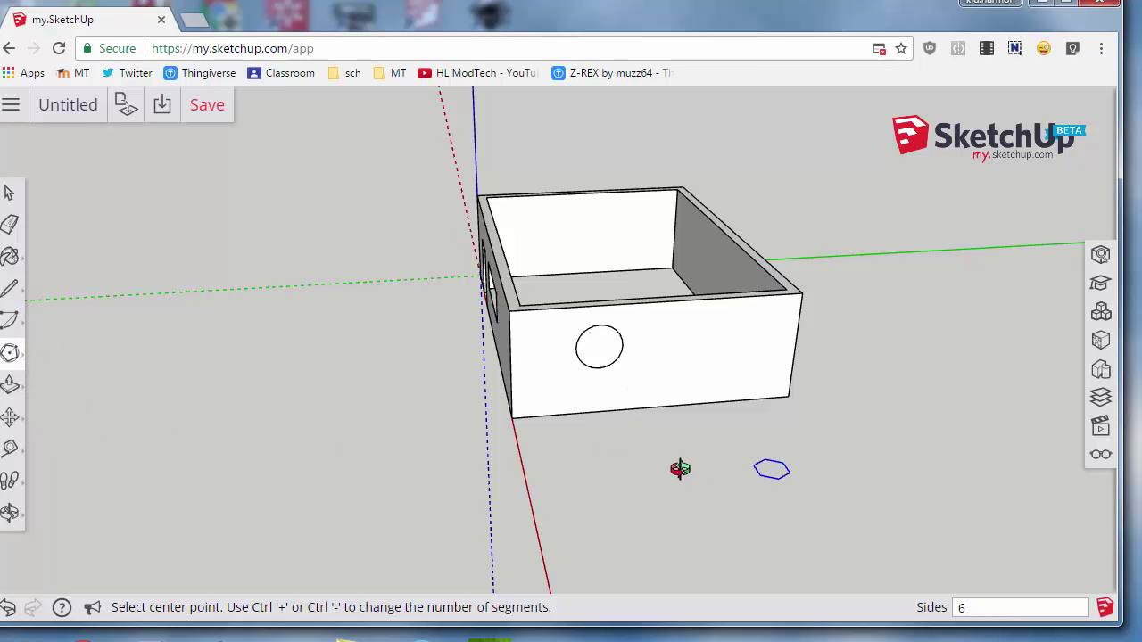
{"action": "middle_click_drag", "start_coordinate": [680, 468], "coordinate": [604, 403]}
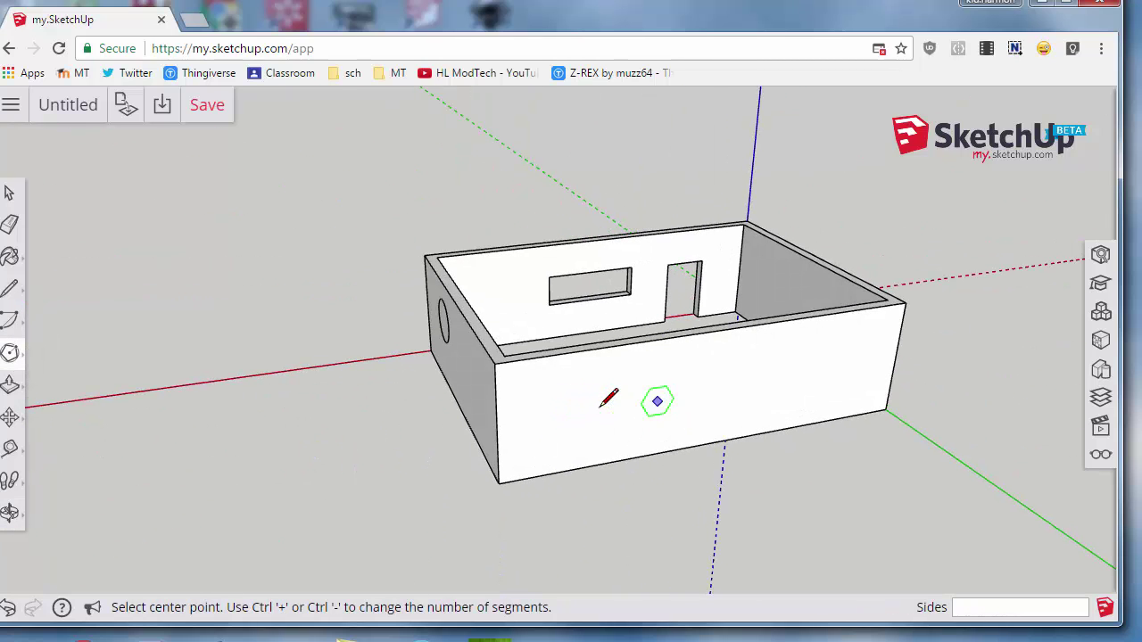
{"action": "left_click", "coordinate": [601, 406]}
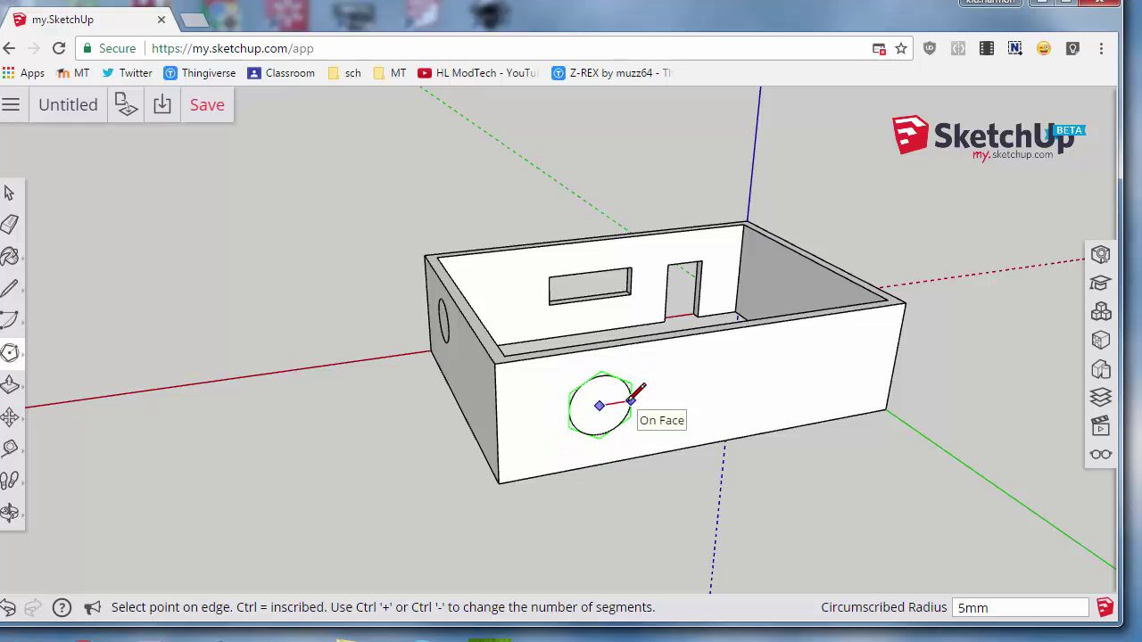
{"action": "left_click", "coordinate": [632, 397]}
{"action": "middle_click_drag", "start_coordinate": [791, 420], "coordinate": [734, 411]}
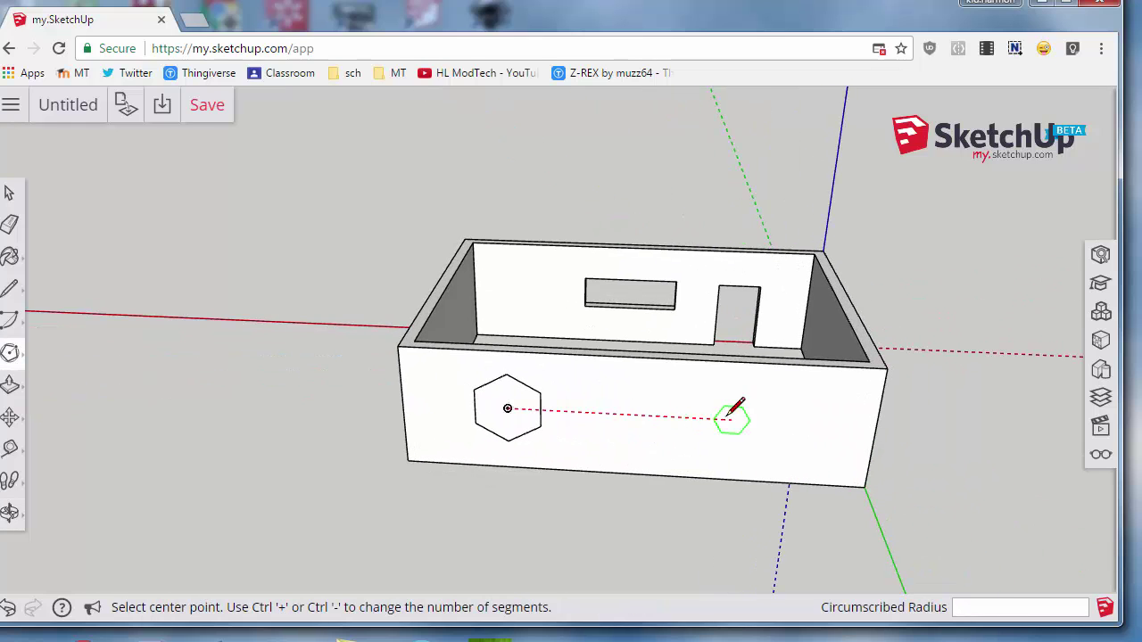
{"action": "left_click", "coordinate": [759, 421]}
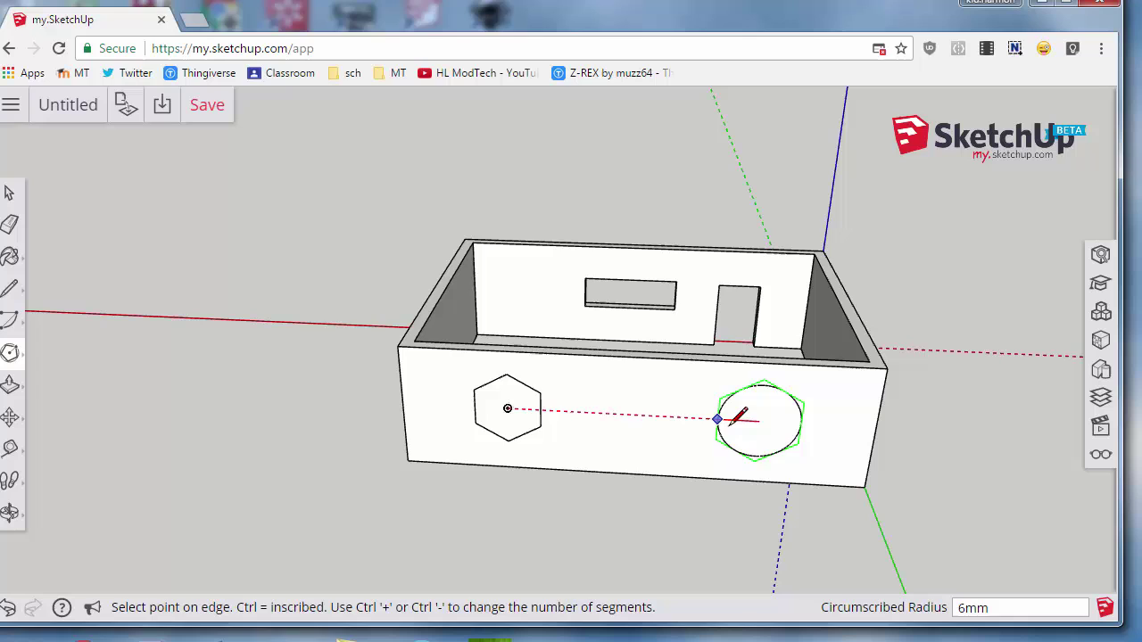
{"action": "left_click", "coordinate": [737, 417]}
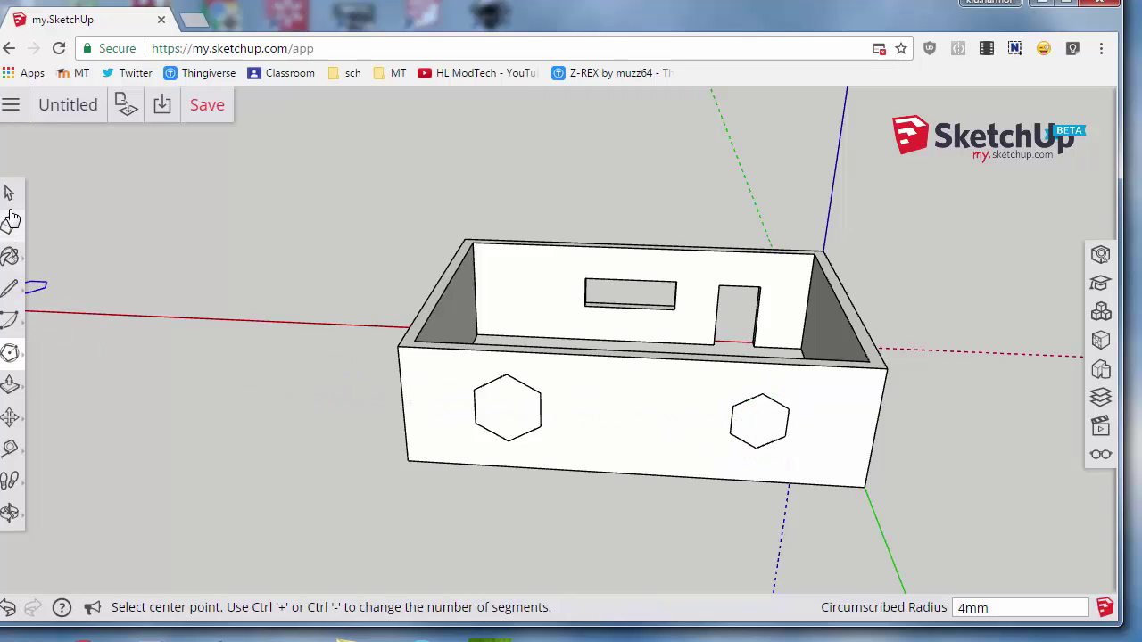
{"action": "left_click", "coordinate": [7, 193]}
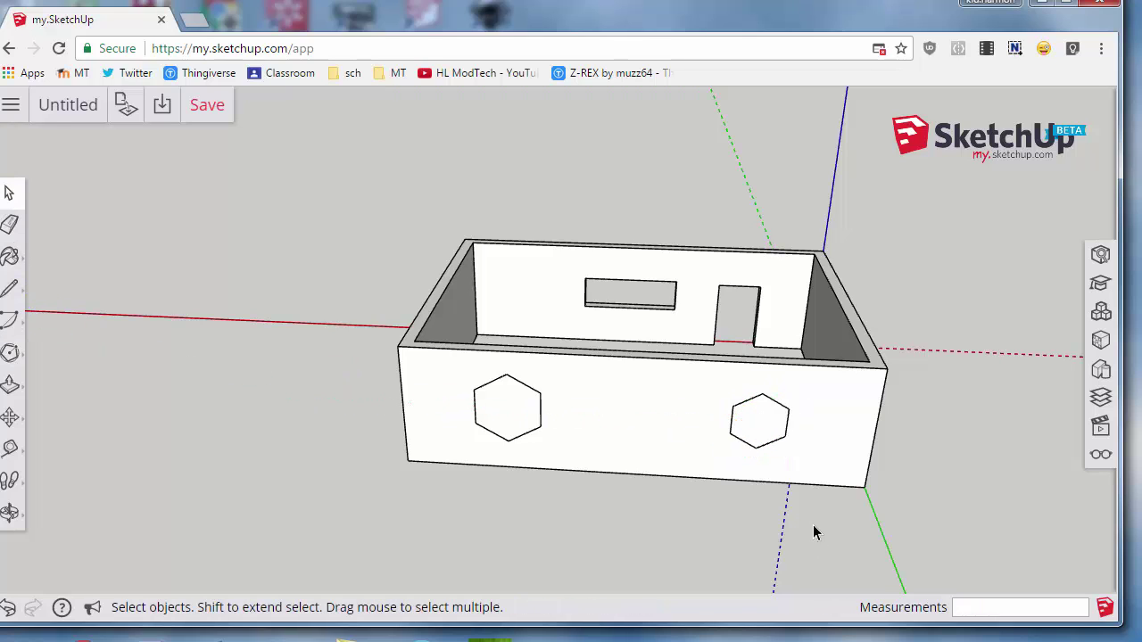
- Set the right-hand hexagon's Entity Info segments to 3, turning it into a triangle
{"action": "right_click", "coordinate": [734, 437]}
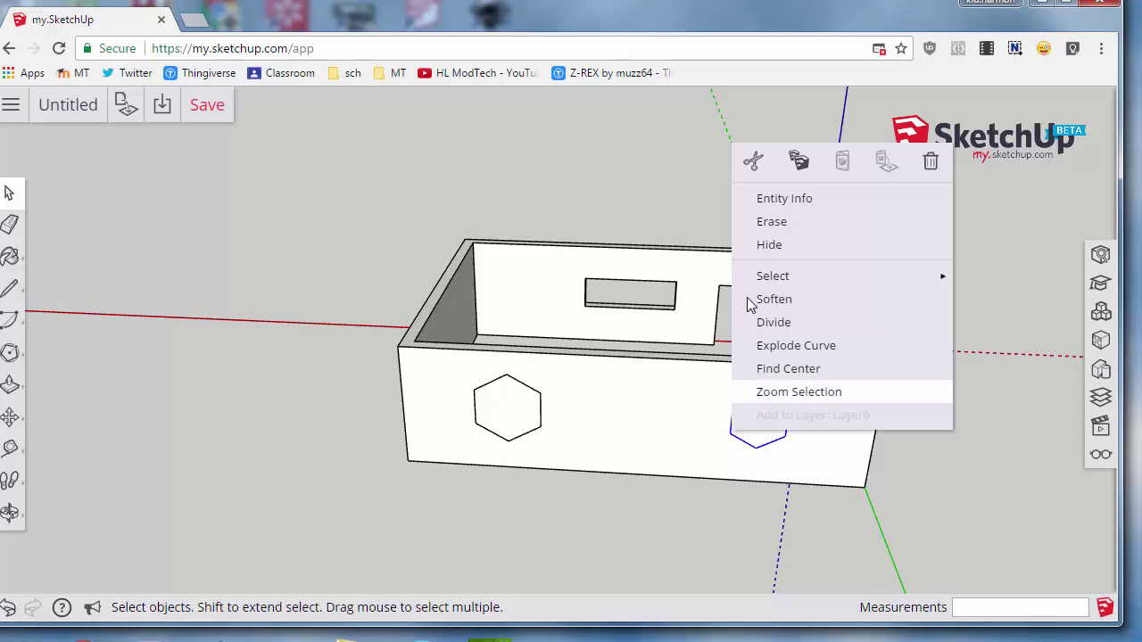
{"action": "left_click", "coordinate": [749, 200]}
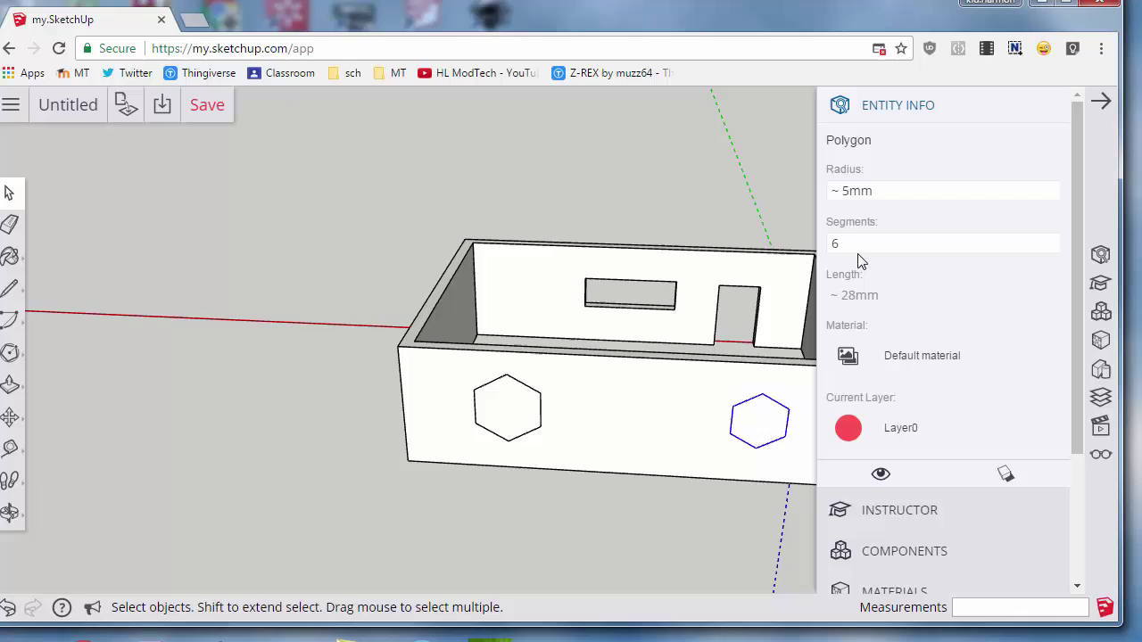
{"action": "left_click", "coordinate": [857, 247]}
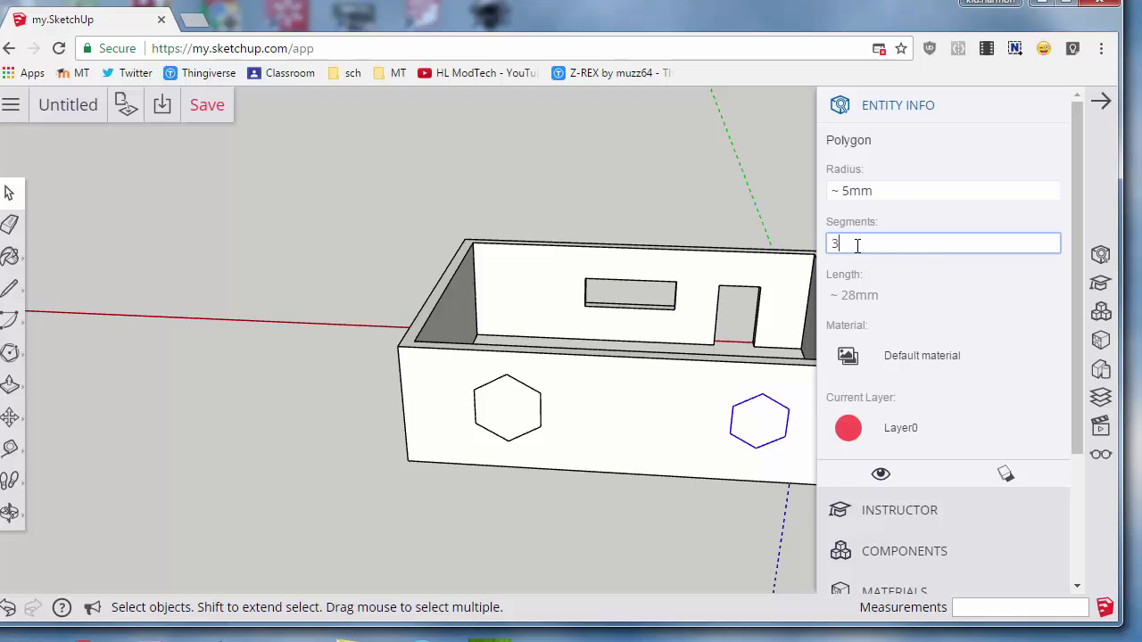
{"action": "type", "text": "3"}
{"action": "key", "text": "Return"}
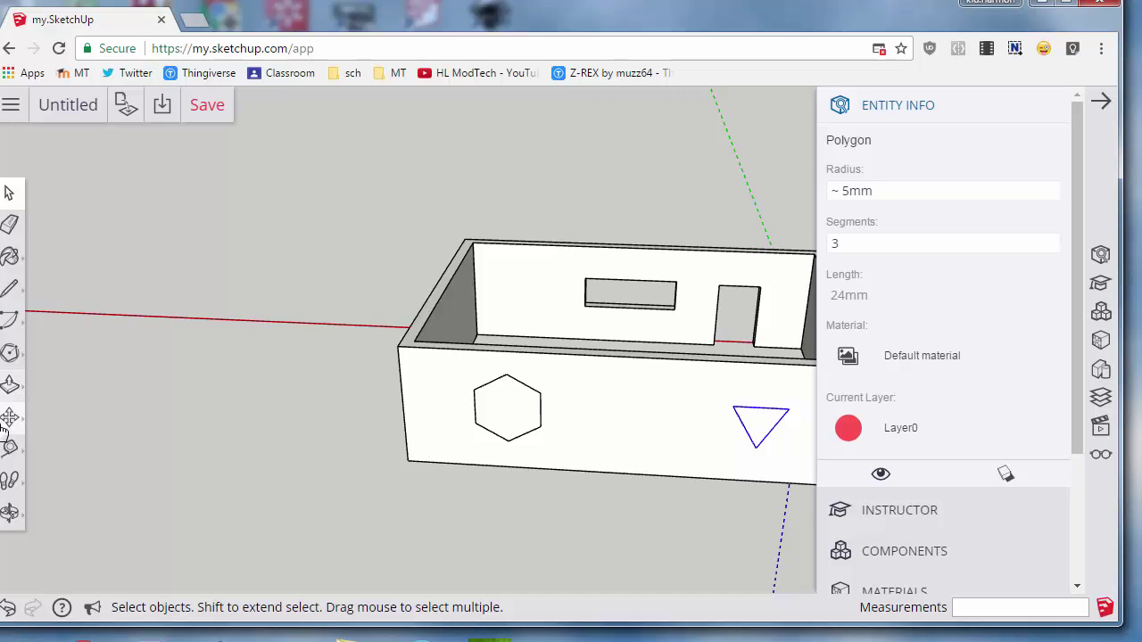
{"action": "key", "text": "p"}
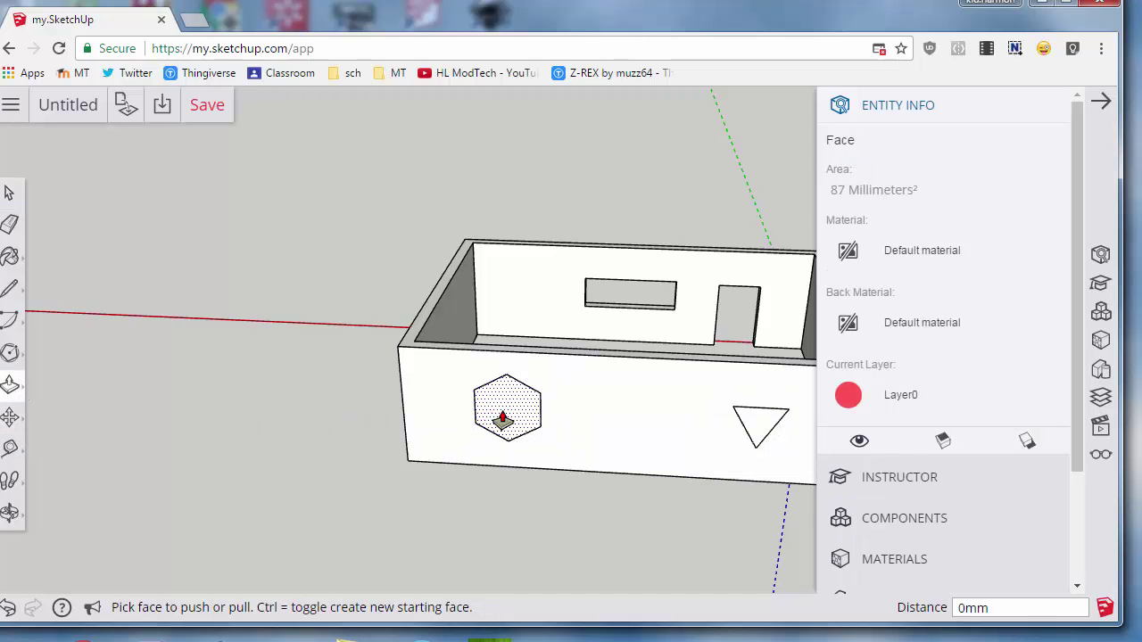
- Recess the hexagon and triangle faces 2 mm into the long wall
{"action": "left_click", "coordinate": [502, 420]}
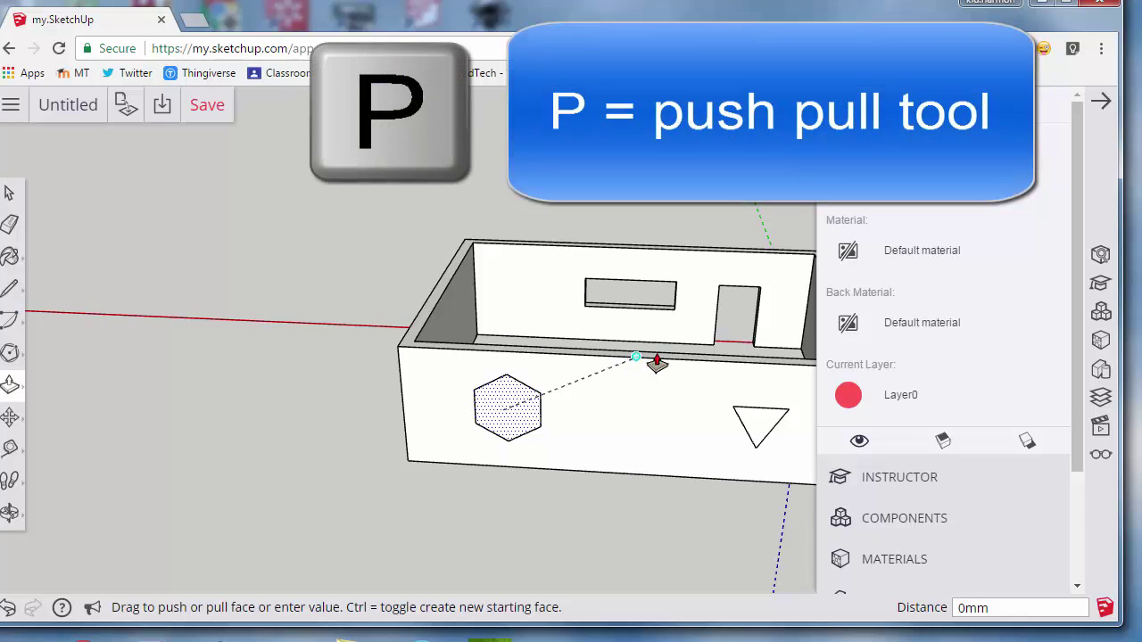
{"action": "scroll", "coordinate": [662, 360], "scroll_direction": "up", "scroll_amount": 3}
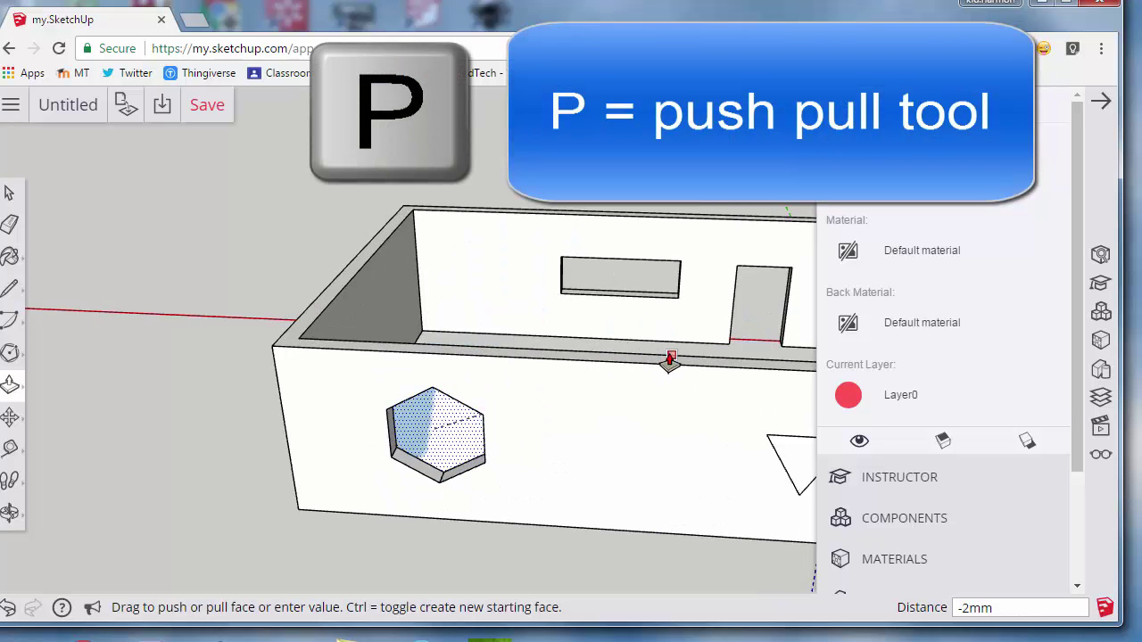
{"action": "left_click", "coordinate": [624, 358]}
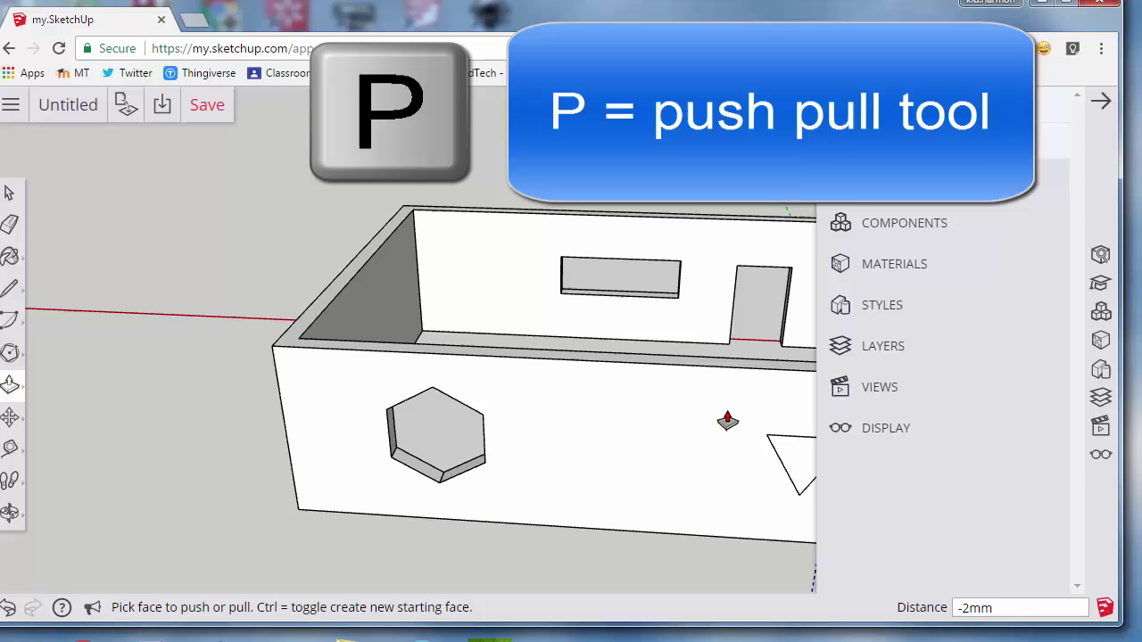
{"action": "left_click", "coordinate": [794, 457]}
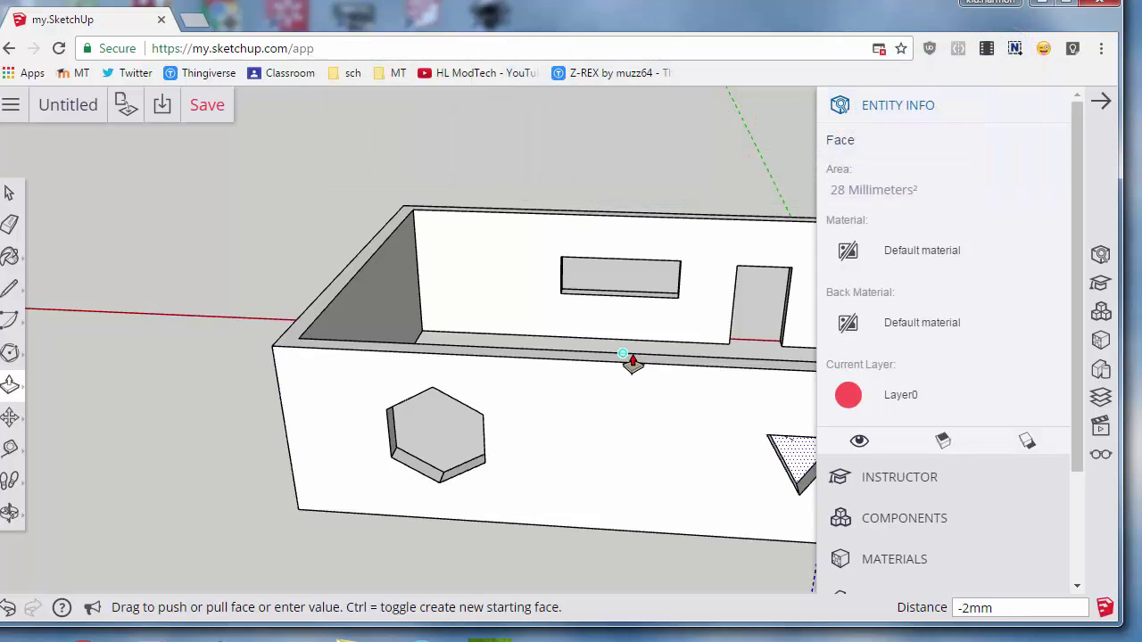
{"action": "left_click", "coordinate": [632, 360]}
- Push the circle on the end wall through the wall to make a round hole
{"action": "right_click", "coordinate": [590, 415]}
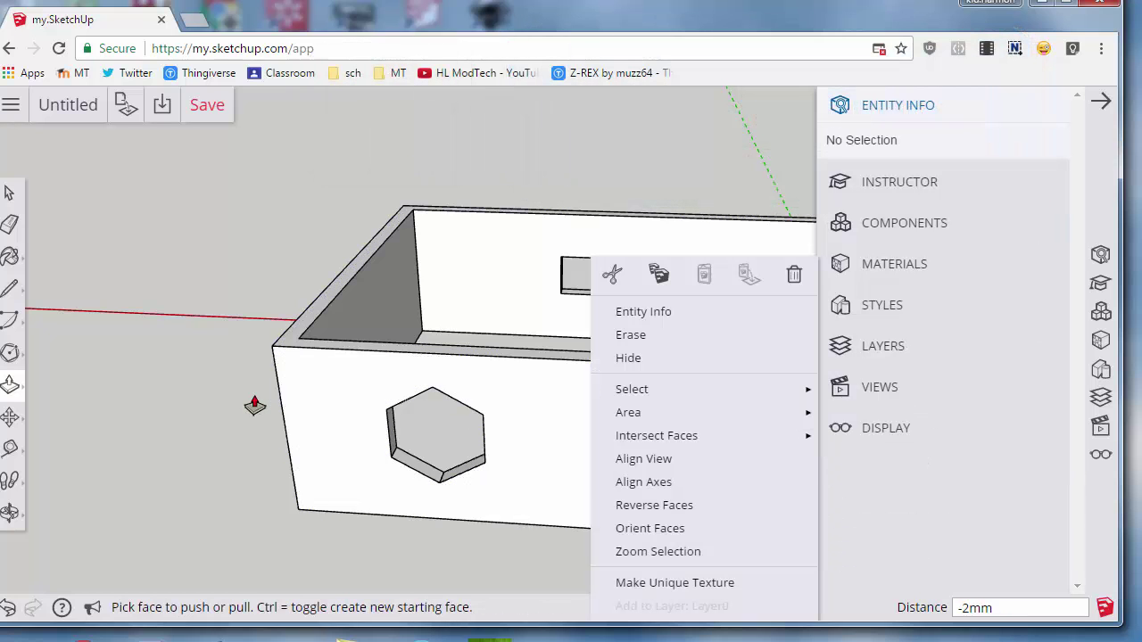
{"action": "middle_click_drag", "start_coordinate": [185, 403], "coordinate": [395, 427]}
{"action": "left_click", "coordinate": [395, 427]}
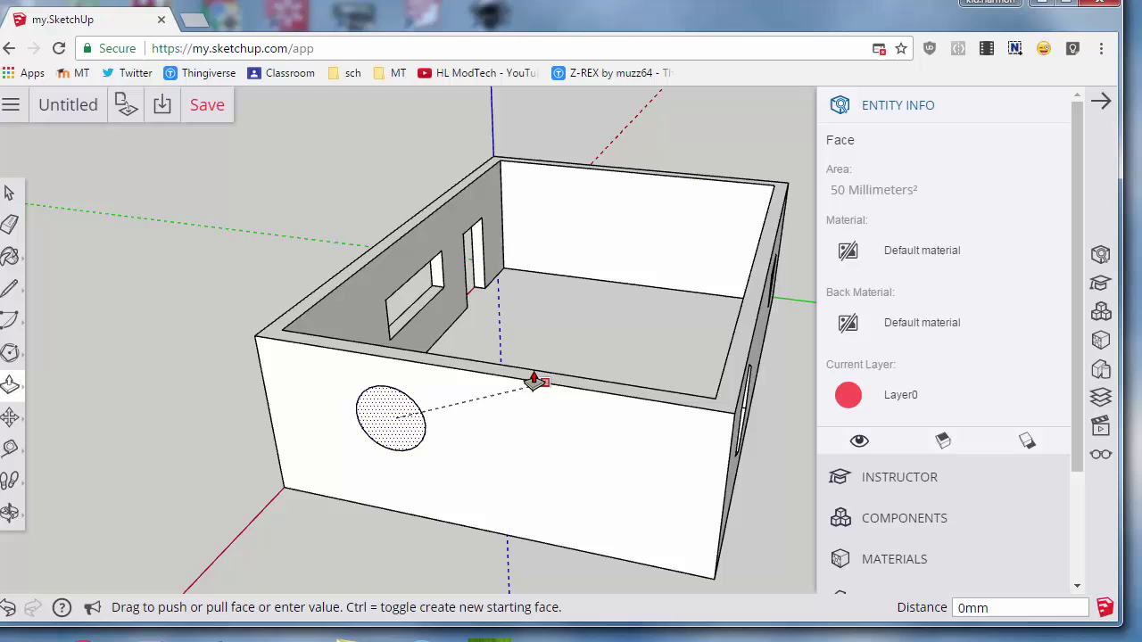
{"action": "left_click", "coordinate": [481, 367]}
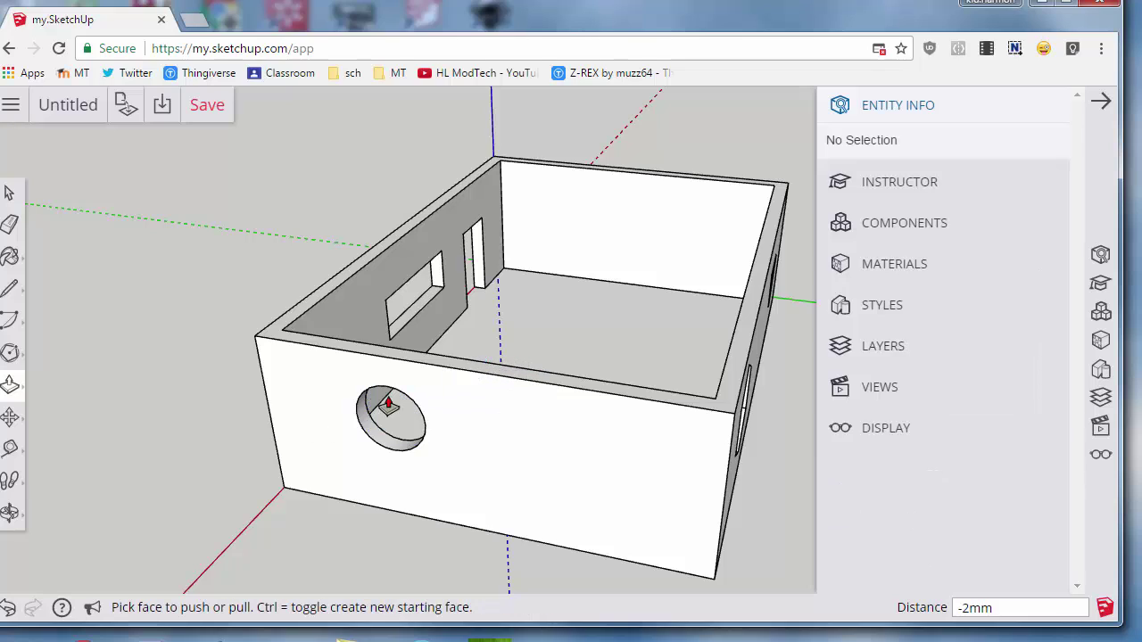
{"action": "middle_click_drag", "start_coordinate": [301, 441], "coordinate": [107, 374]}
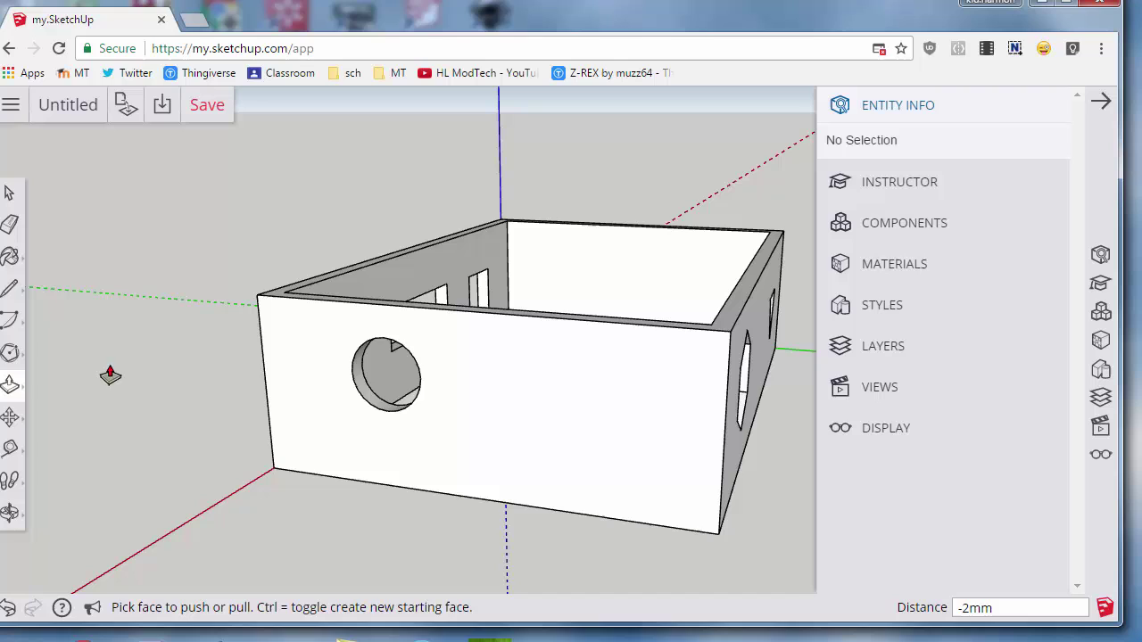
{"action": "left_click", "coordinate": [16, 293]}
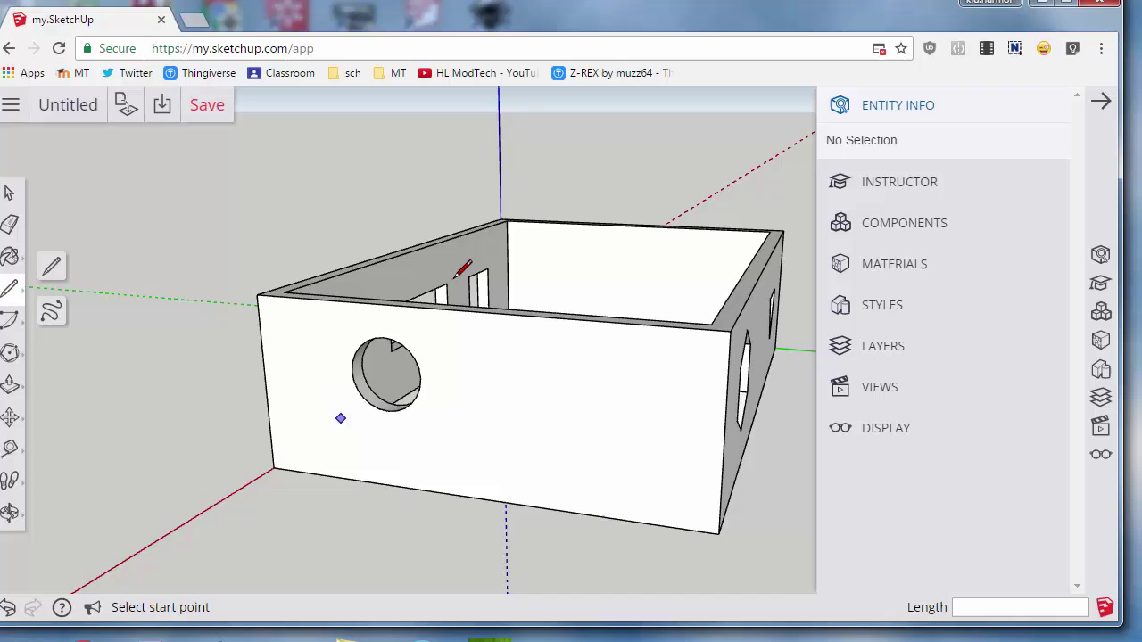
- Draw a triangular gable with a 15 mm apex on the front wall and erase its vertical line
{"action": "left_click", "coordinate": [471, 311]}
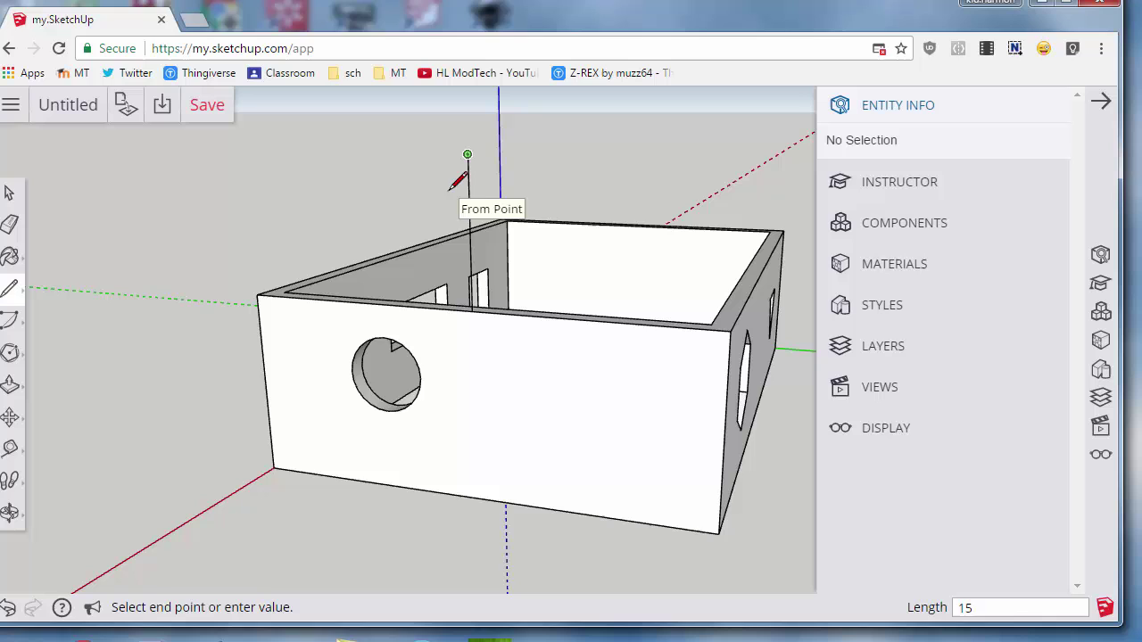
{"action": "key", "text": "Return"}
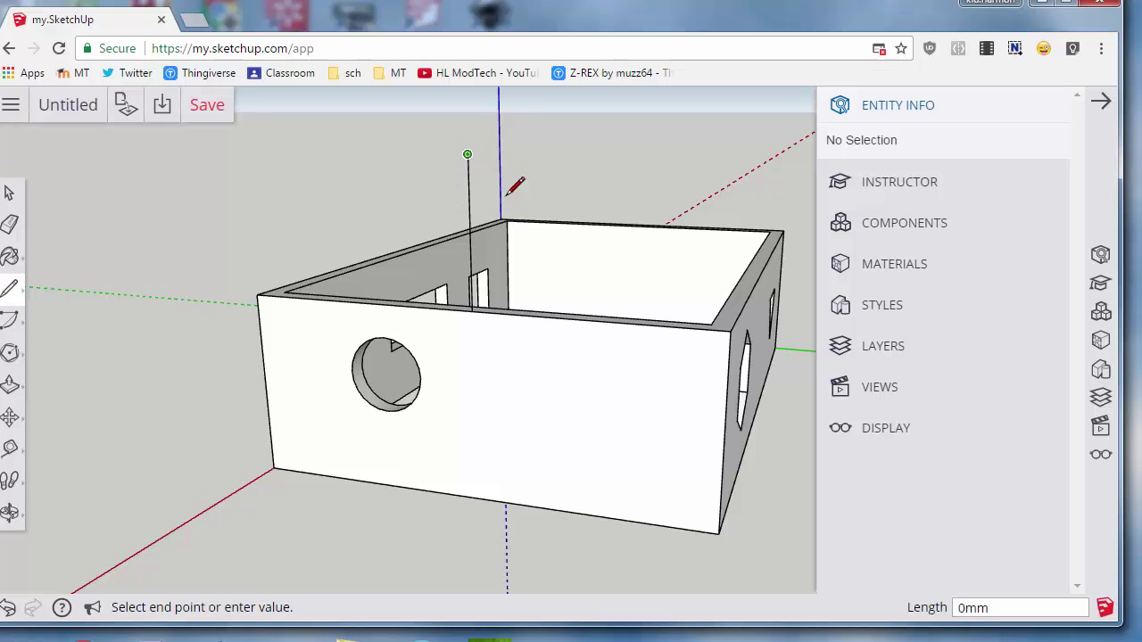
{"action": "left_click", "coordinate": [730, 330]}
{"action": "left_click", "coordinate": [466, 154]}
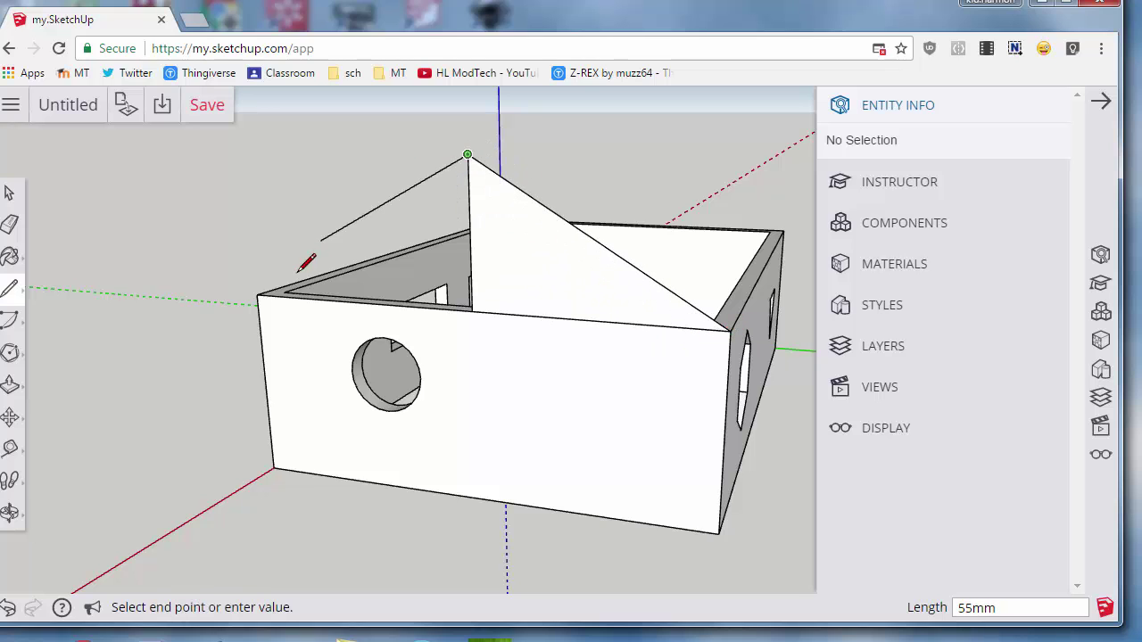
{"action": "left_click", "coordinate": [258, 295]}
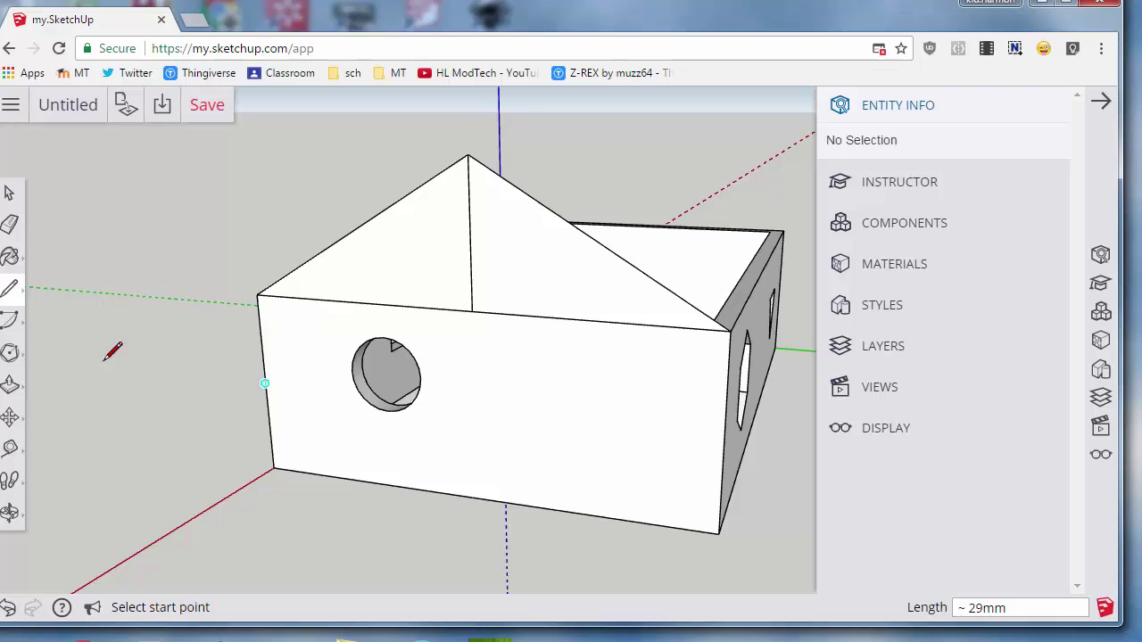
{"action": "left_click", "coordinate": [9, 224]}
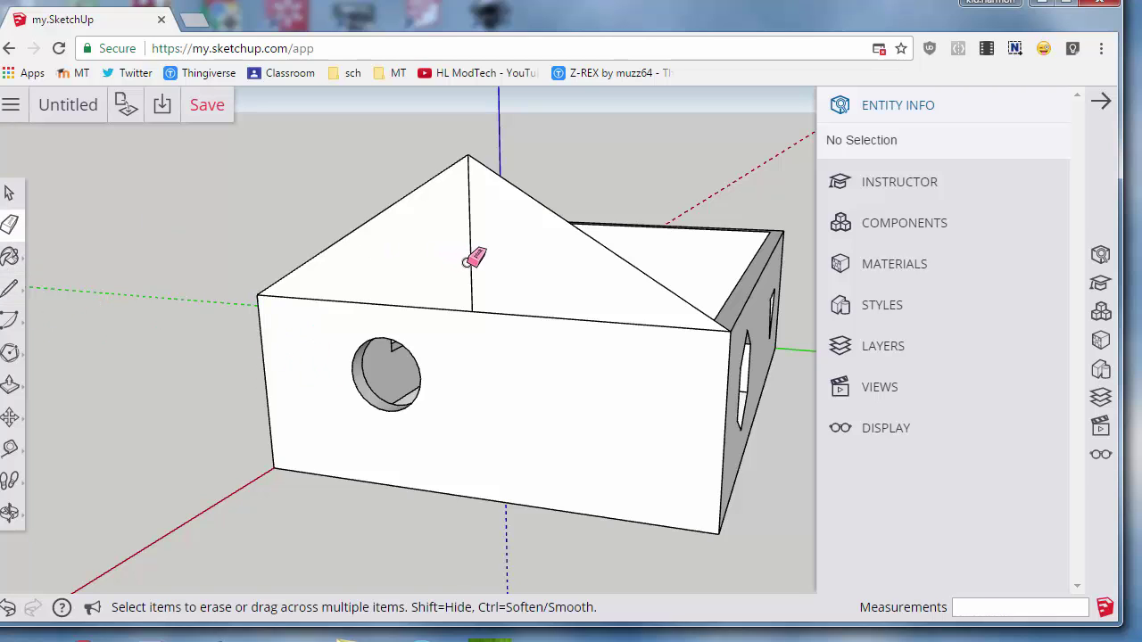
{"action": "left_click", "coordinate": [470, 262]}
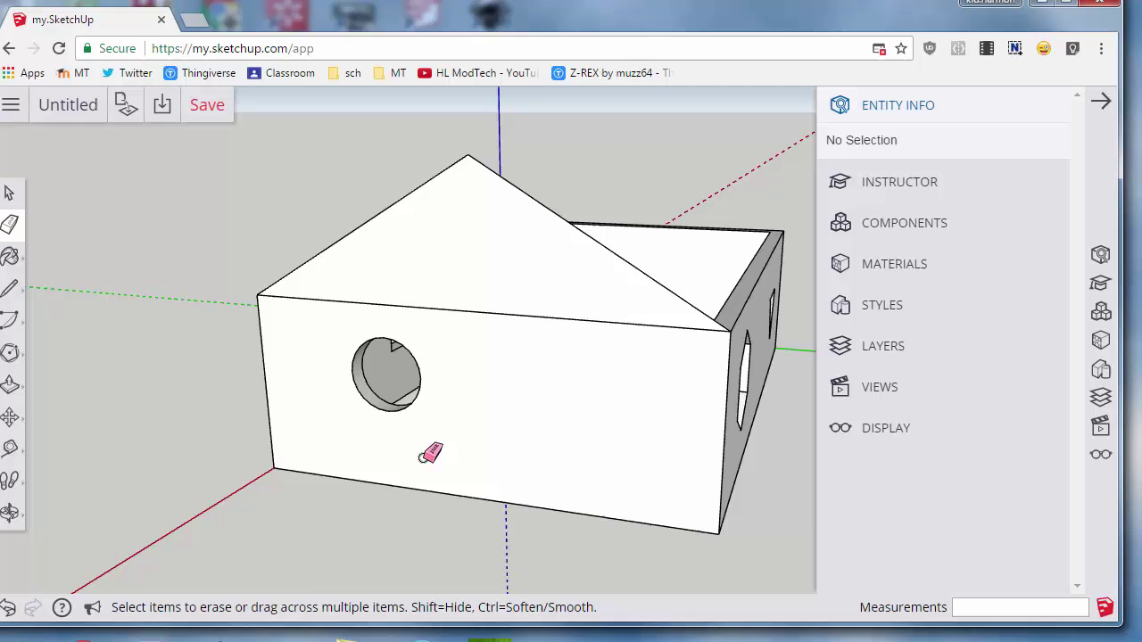
- Pull the gable 70 mm along the house to form the pitched roof
{"action": "key", "text": "p"}
{"action": "middle_click_drag", "start_coordinate": [663, 548], "coordinate": [199, 540]}
{"action": "scroll", "coordinate": [297, 520], "scroll_direction": "down", "scroll_amount": 3}
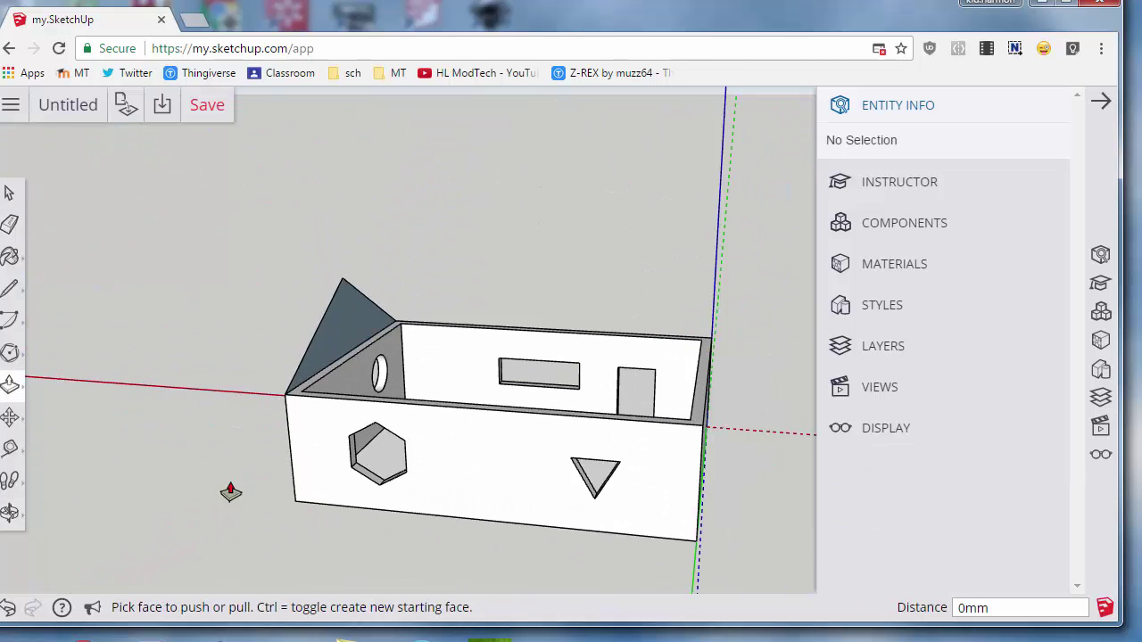
{"action": "left_click_drag", "start_coordinate": [303, 330], "coordinate": [693, 438]}
{"action": "middle_click_drag", "start_coordinate": [178, 530], "coordinate": [469, 491]}
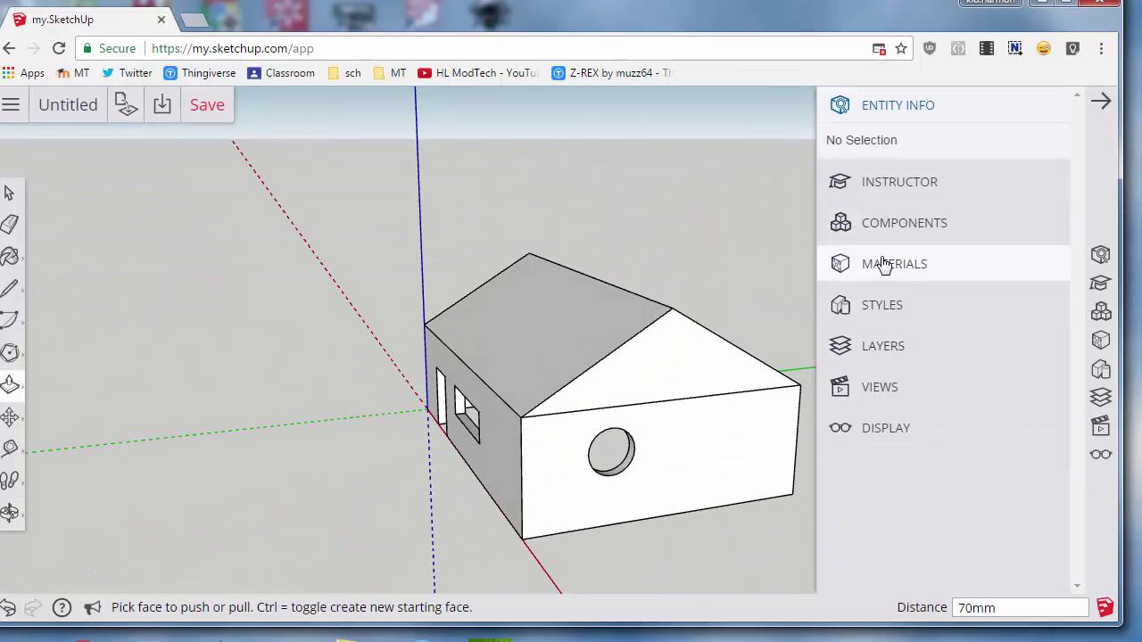
- Paint the roof dark red and the front wall red from the Colors materials
{"action": "left_click", "coordinate": [883, 264]}
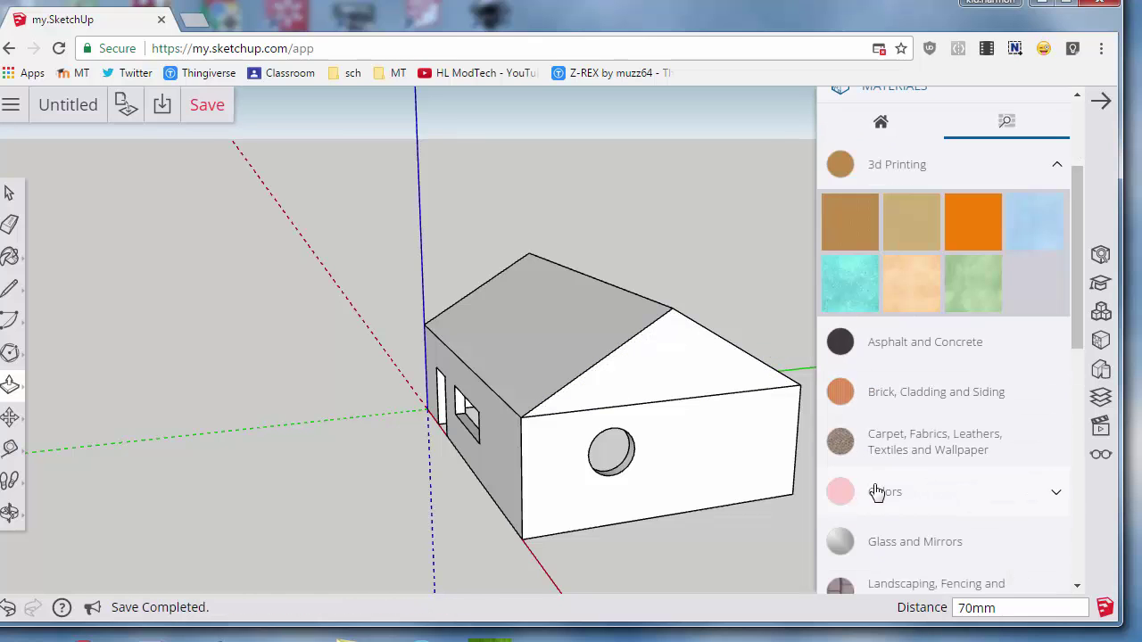
{"action": "left_click", "coordinate": [882, 493]}
{"action": "scroll", "coordinate": [879, 441], "scroll_direction": "down", "scroll_amount": 3}
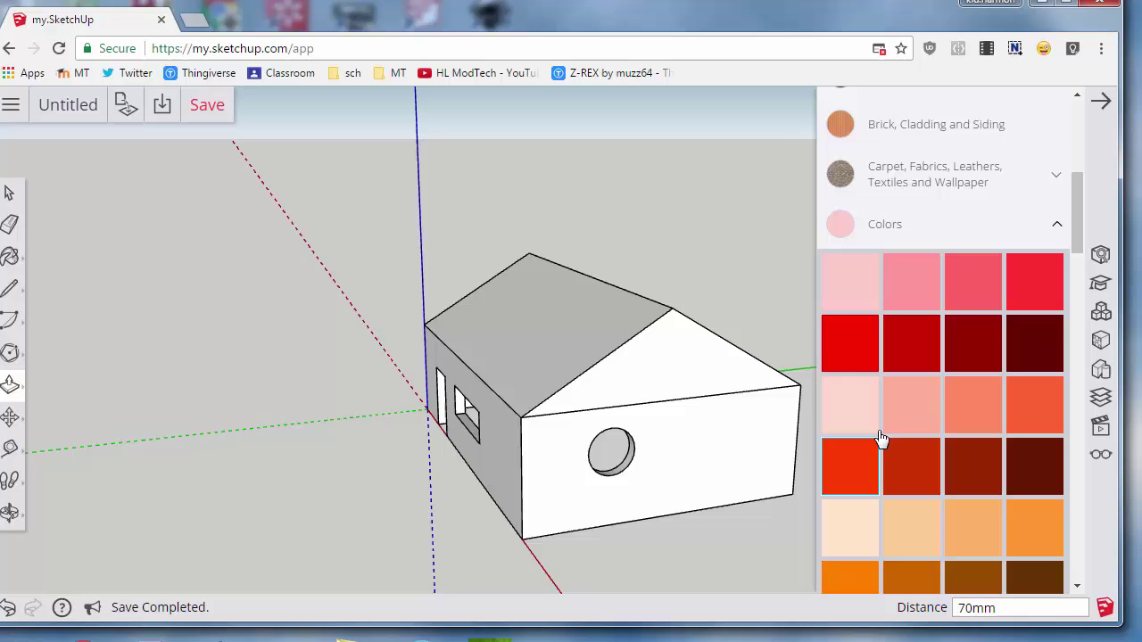
{"action": "left_click", "coordinate": [899, 358]}
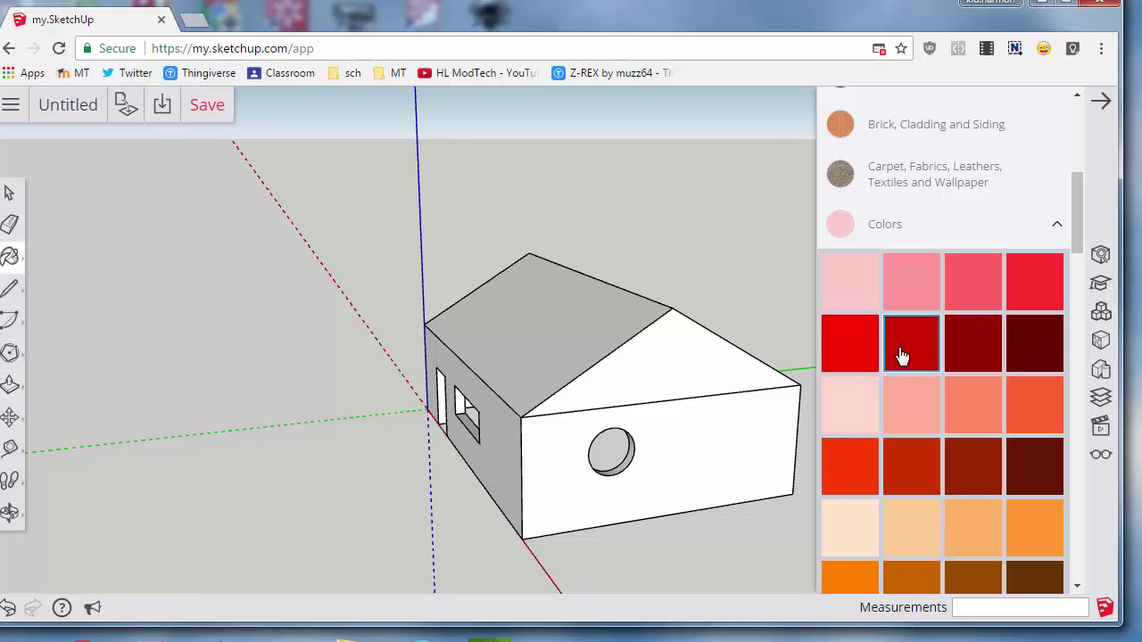
{"action": "left_click", "coordinate": [551, 338]}
{"action": "left_click", "coordinate": [580, 461]}
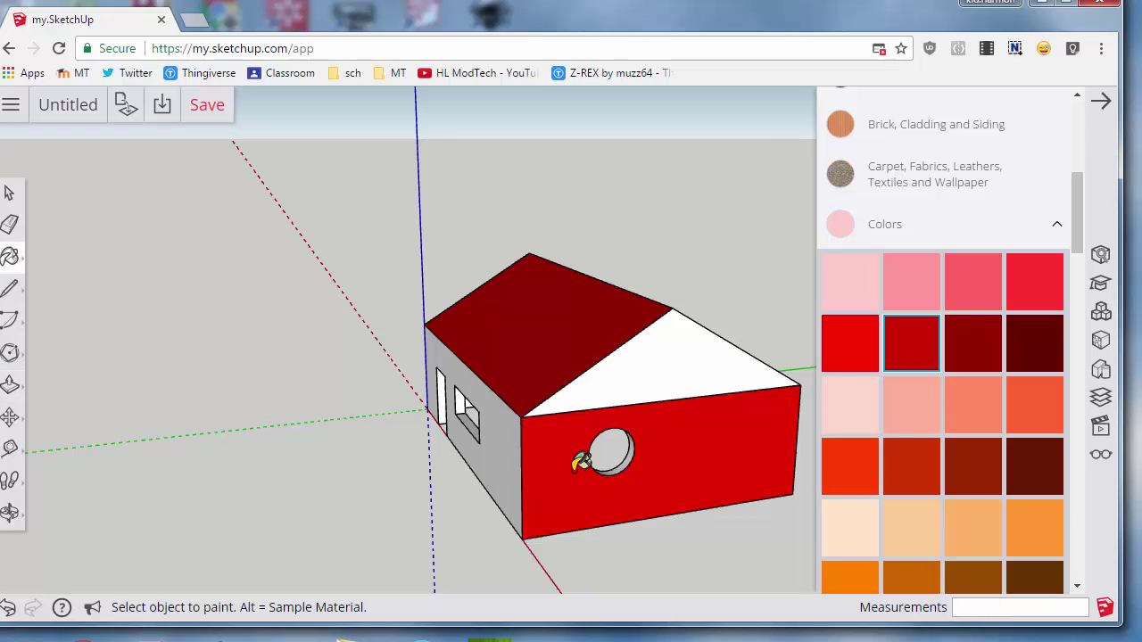
- Paint both gables, the side walls and the grey roof slope salmon
{"action": "left_click", "coordinate": [911, 406]}
{"action": "left_click", "coordinate": [589, 382]}
{"action": "left_click", "coordinate": [506, 444]}
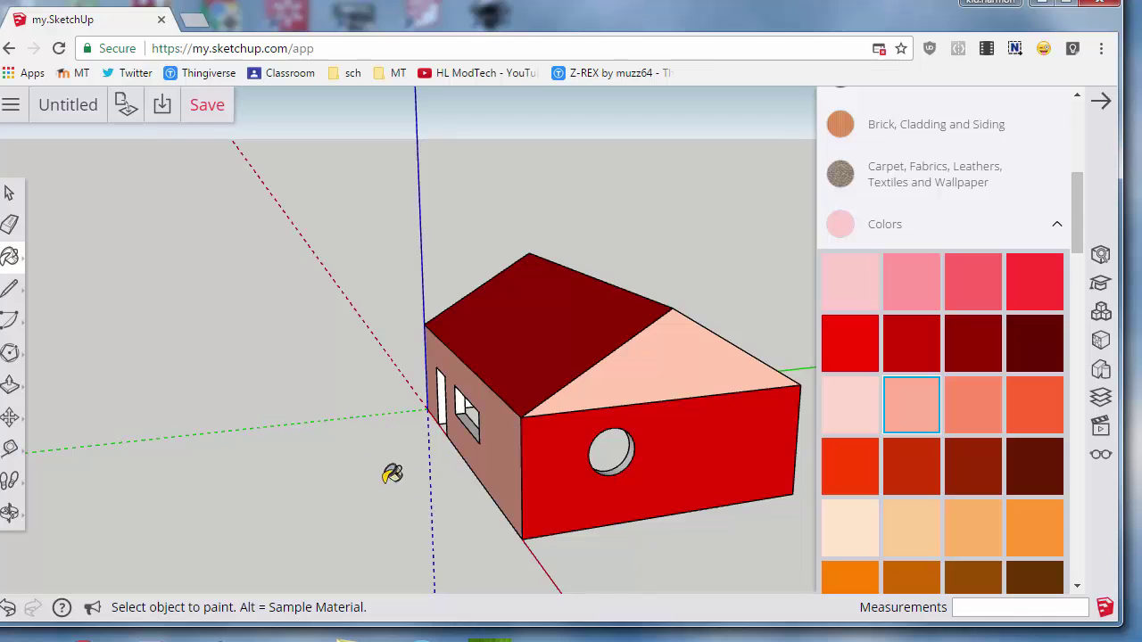
{"action": "mouse_move", "coordinate": [390, 474]}
{"action": "middle_mouse_down"}
{"action": "mouse_move", "coordinate": [770, 472]}
{"action": "mouse_move", "coordinate": [436, 455]}
{"action": "mouse_move", "coordinate": [577, 420]}
{"action": "mouse_move", "coordinate": [547, 360]}
{"action": "middle_mouse_up"}
{"action": "left_click", "coordinate": [435, 456]}
{"action": "left_click", "coordinate": [398, 382]}
{"action": "left_click", "coordinate": [580, 352]}
- Paint the windowed side wall dark red and check every side of the house
{"action": "left_click", "coordinate": [973, 343]}
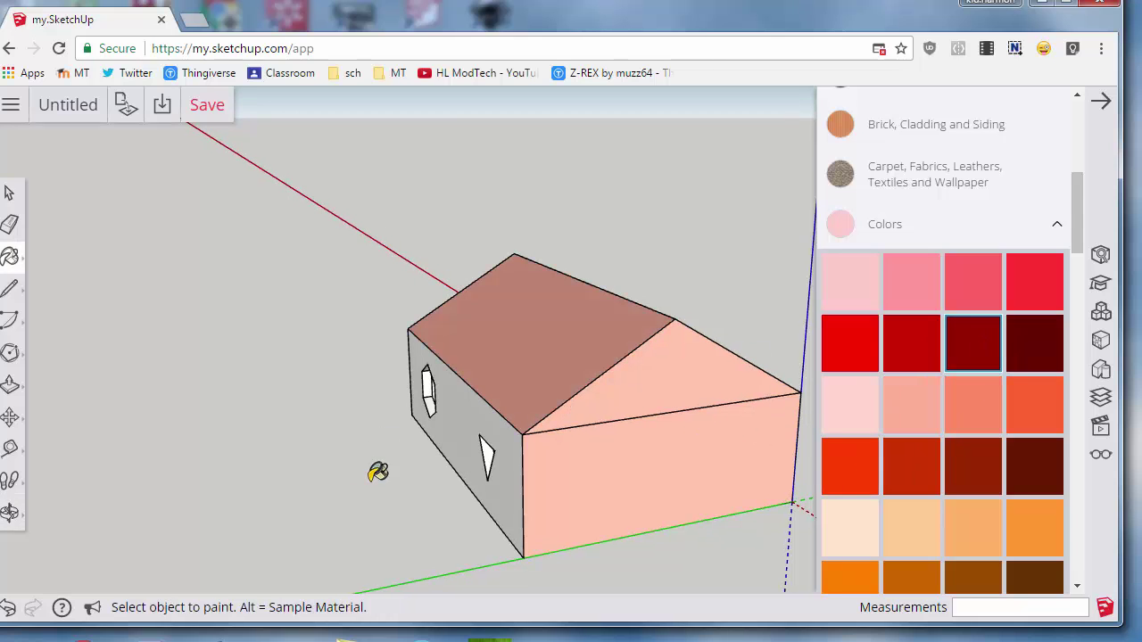
{"action": "left_click", "coordinate": [511, 449]}
{"action": "mouse_move", "coordinate": [334, 490]}
{"action": "middle_mouse_down"}
{"action": "mouse_move", "coordinate": [535, 473]}
{"action": "mouse_move", "coordinate": [367, 420]}
{"action": "mouse_move", "coordinate": [389, 461]}
{"action": "mouse_move", "coordinate": [405, 452]}
{"action": "mouse_move", "coordinate": [366, 442]}
{"action": "middle_mouse_up"}
{"action": "middle_click_drag", "start_coordinate": [214, 393], "coordinate": [283, 223]}
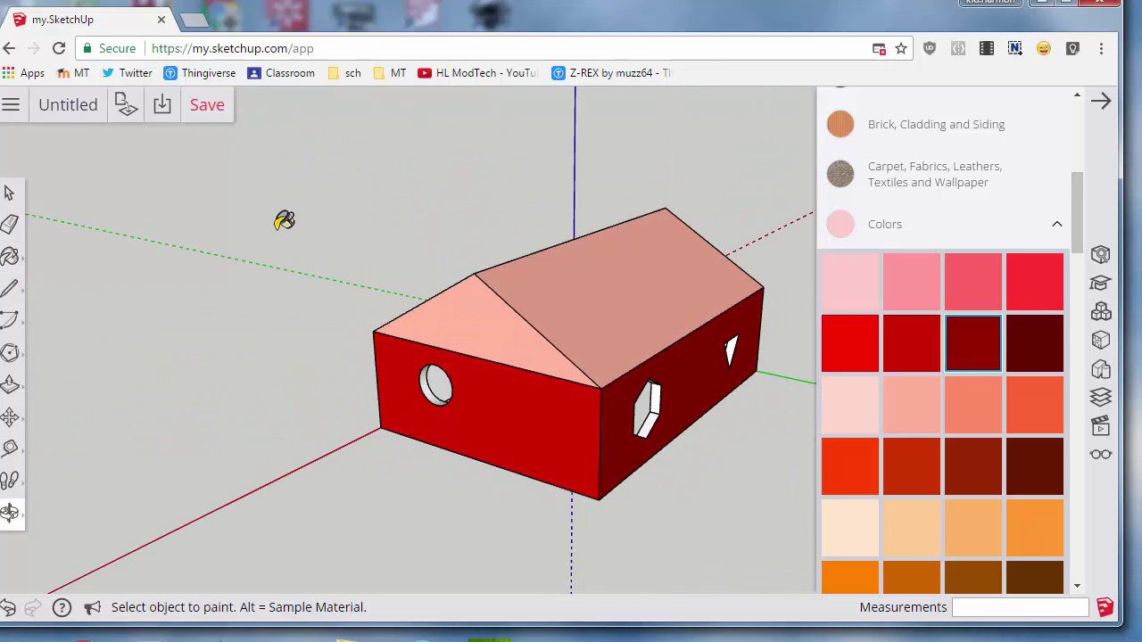
{"action": "left_click", "coordinate": [212, 111]}
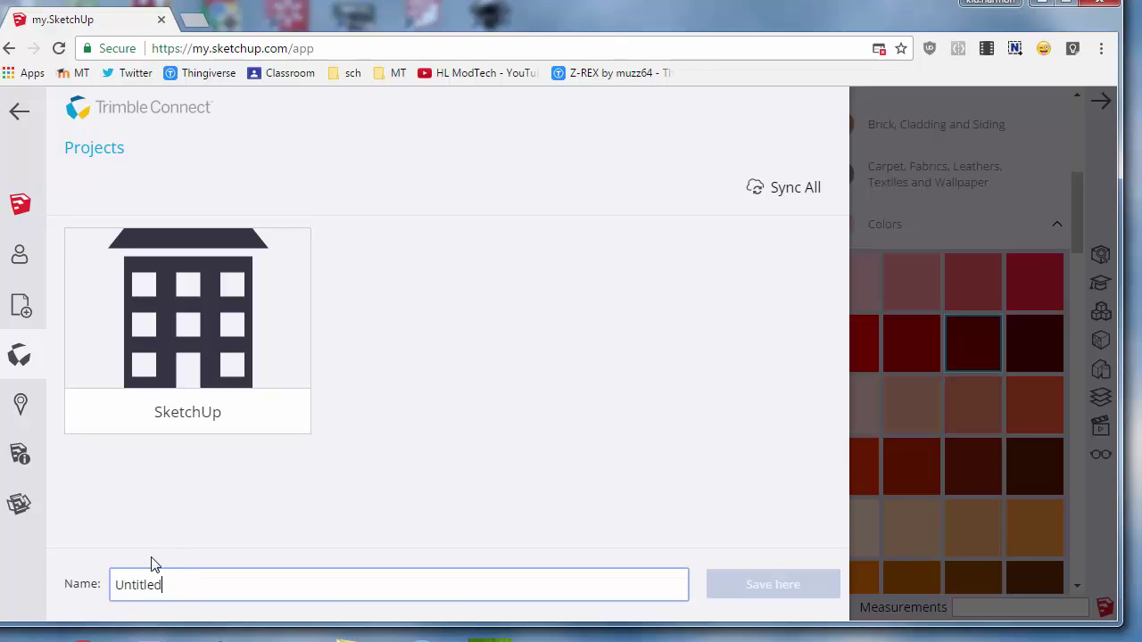
- Name the model 'fun house' and save it in the SketchUp project on Trimble Connect
{"action": "key", "text": "BackSpace"}
{"action": "key", "text": "BackSpace"}
{"action": "key", "text": "BackSpace"}
{"action": "key", "text": "BackSpace"}
{"action": "key", "text": "BackSpace"}
{"action": "key", "text": "BackSpace"}
{"action": "key", "text": "BackSpace"}
{"action": "key", "text": "BackSpace"}
{"action": "key", "text": "BackSpace"}
{"action": "key", "text": "BackSpace"}
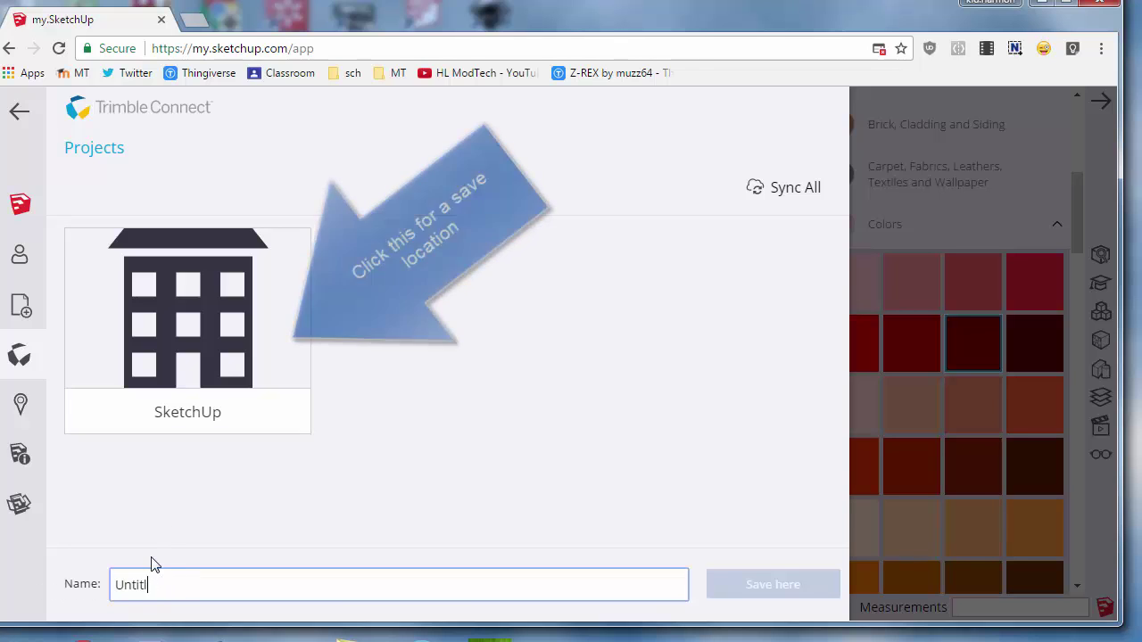
{"action": "type", "text": "fu"}
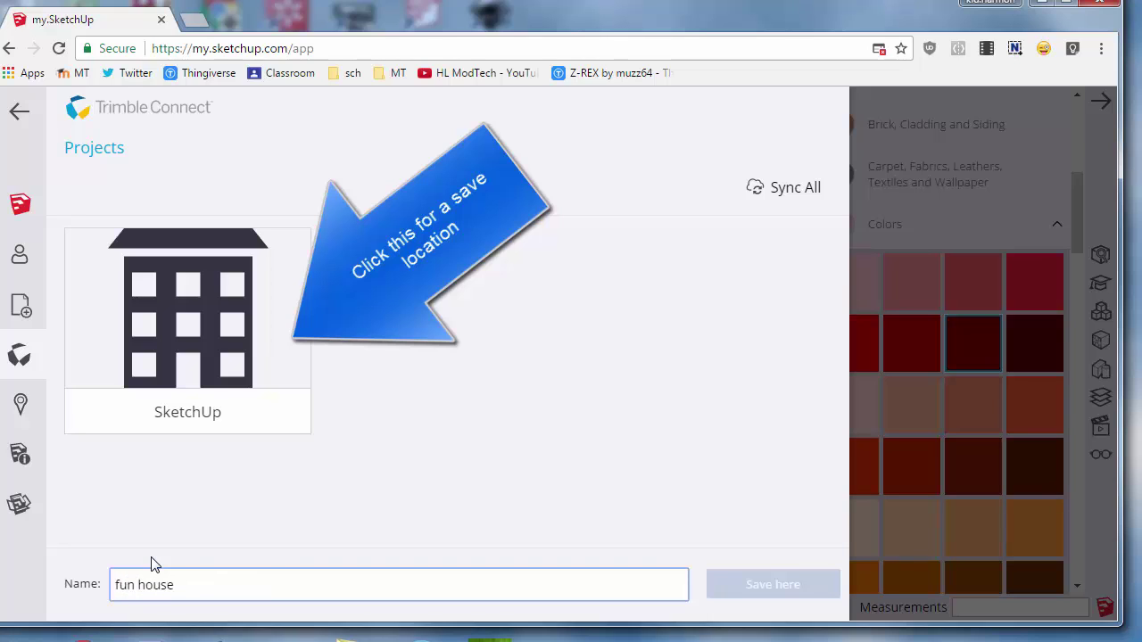
{"action": "type", "text": "n house"}
{"action": "left_click", "coordinate": [229, 393]}
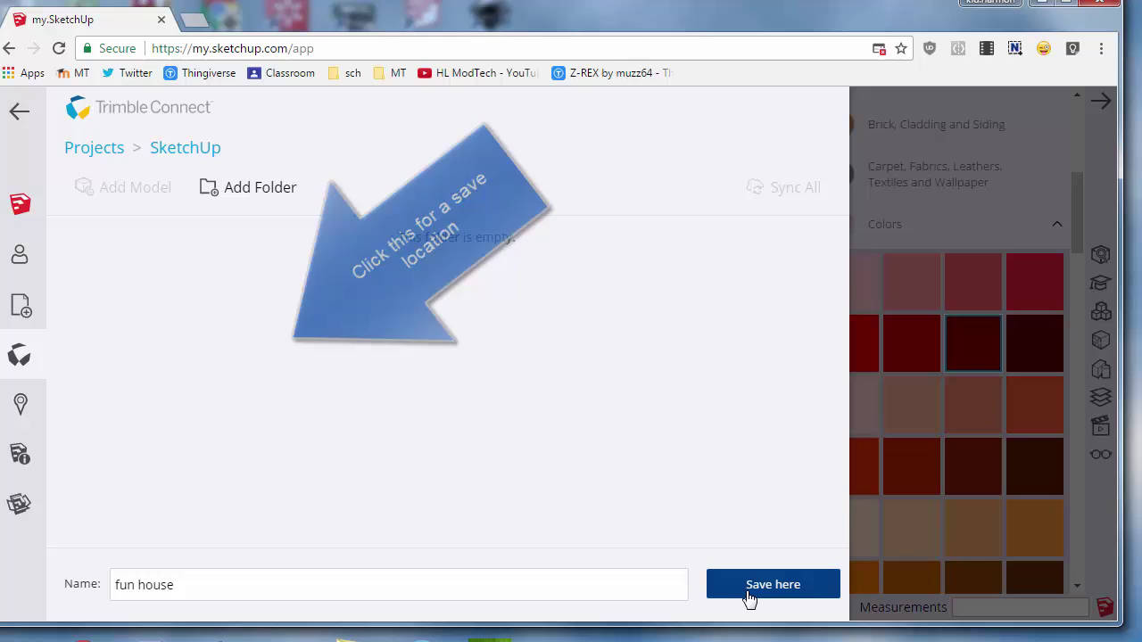
{"action": "left_click", "coordinate": [773, 595]}
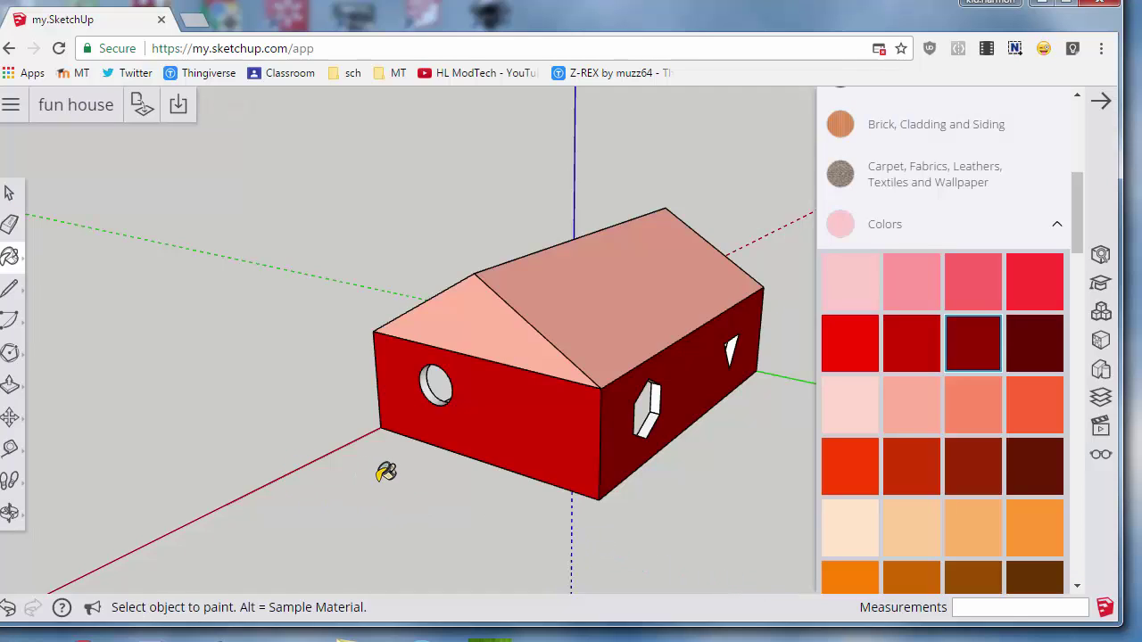